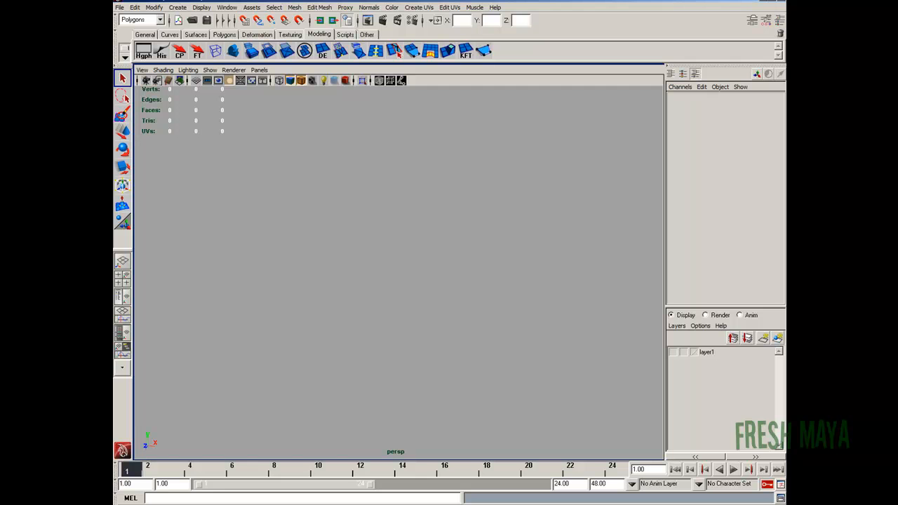
Create a polygon plane and scale it up uniformly to 275.295 on all three axes.
left_click(225, 34)
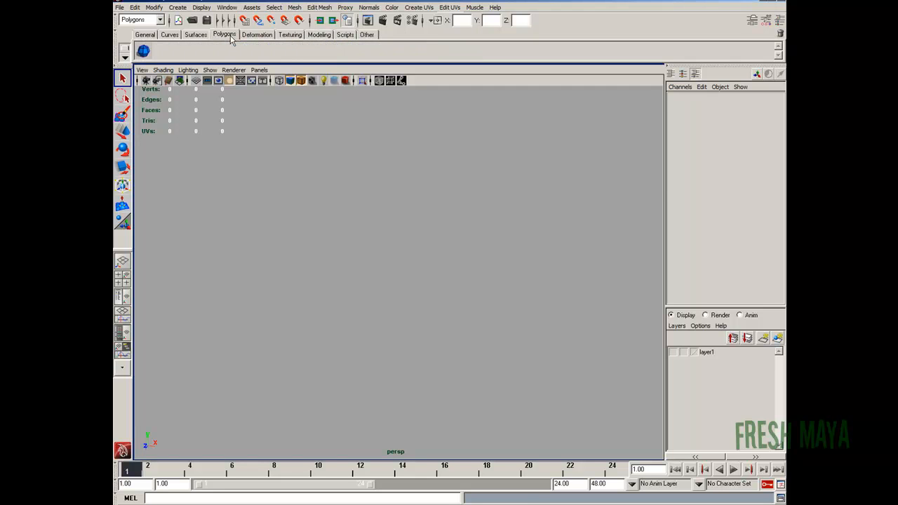
left_click(217, 52)
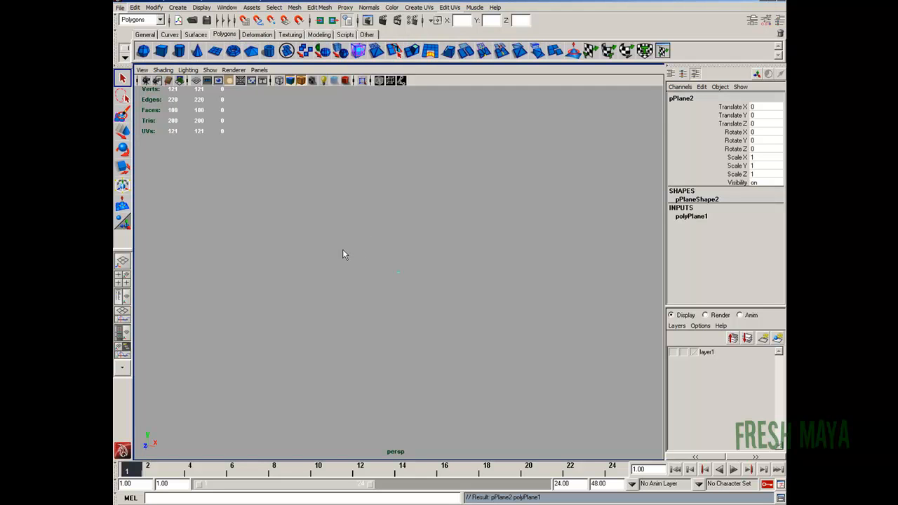
mouse_move(400, 273)
left_mouse_down()
mouse_move(543, 308)
mouse_move(667, 313)
mouse_move(556, 322)
left_mouse_up()
right_click_drag(556, 322, 414, 310, "alt")
middle_click_drag(414, 311, 490, 314, "alt")
right_click_drag(456, 284, 596, 288, "alt")
middle_click_drag(596, 288, 451, 264, "alt")
left_click_drag(449, 300, 427, 251, "alt")
right_click_drag(404, 261, 473, 271, "alt")
left_click_drag(473, 271, 443, 266, "alt")
right_click_drag(443, 266, 329, 262, "alt")
left_click_drag(329, 262, 411, 292, "alt")
right_click_drag(411, 292, 415, 295, "alt")
middle_click_drag(491, 281, 547, 278, "alt")
right_click_drag(547, 278, 471, 273, "alt")
left_click_drag(471, 274, 453, 276, "alt")
left_click_drag(397, 174, 365, 198, "alt")
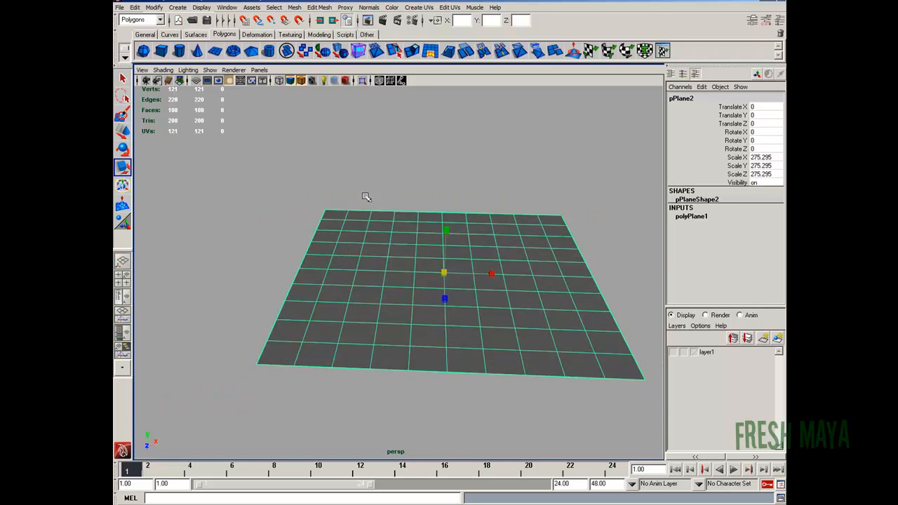
left_click(760, 158)
left_click(758, 175)
right_click_drag(509, 180, 525, 190, "alt")
mouse_move(526, 189)
left_mouse_down("alt")
mouse_move(447, 199)
mouse_move(512, 176)
mouse_move(443, 174)
mouse_move(453, 187)
mouse_move(428, 206)
mouse_move(410, 201)
mouse_move(425, 203)
left_mouse_up("alt")
Show layer1 to examine the terrain it contains, and hide it again.
left_click(674, 352)
mouse_move(459, 239)
left_mouse_down("alt")
mouse_move(545, 257)
mouse_move(422, 265)
left_mouse_up("alt")
left_click(300, 232)
mouse_move(300, 232)
left_mouse_down("alt")
mouse_move(286, 234)
mouse_move(581, 255)
left_mouse_up("alt")
left_click(675, 352)
Switch the large polygon plane to vertex component mode.
mouse_move(451, 224)
left_mouse_down("alt")
mouse_move(497, 227)
mouse_move(439, 249)
mouse_move(382, 234)
mouse_move(459, 206)
mouse_move(409, 232)
mouse_move(374, 223)
mouse_move(463, 238)
mouse_move(435, 258)
left_mouse_up("alt")
left_click(439, 248)
left_click(415, 205)
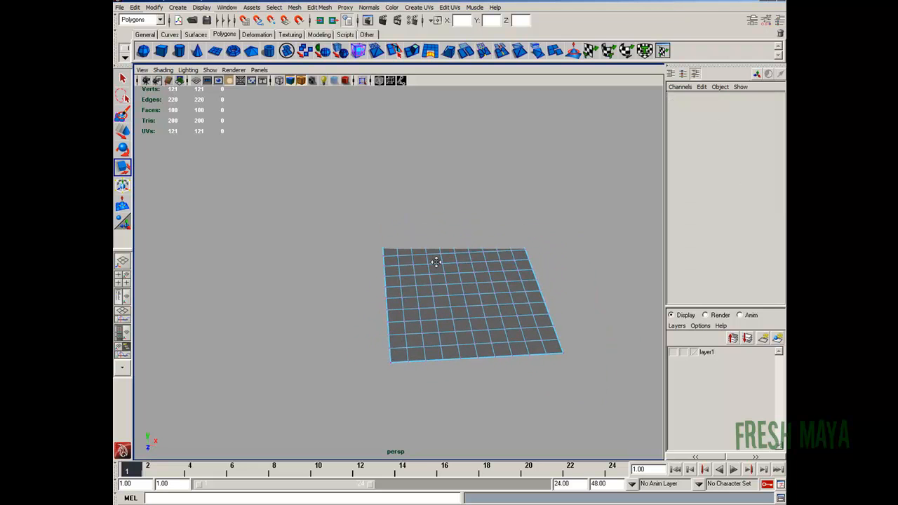
middle_click_drag(436, 258, 437, 265, "alt")
right_click_drag(367, 264, 449, 257, "alt")
middle_click_drag(450, 257, 470, 235, "alt")
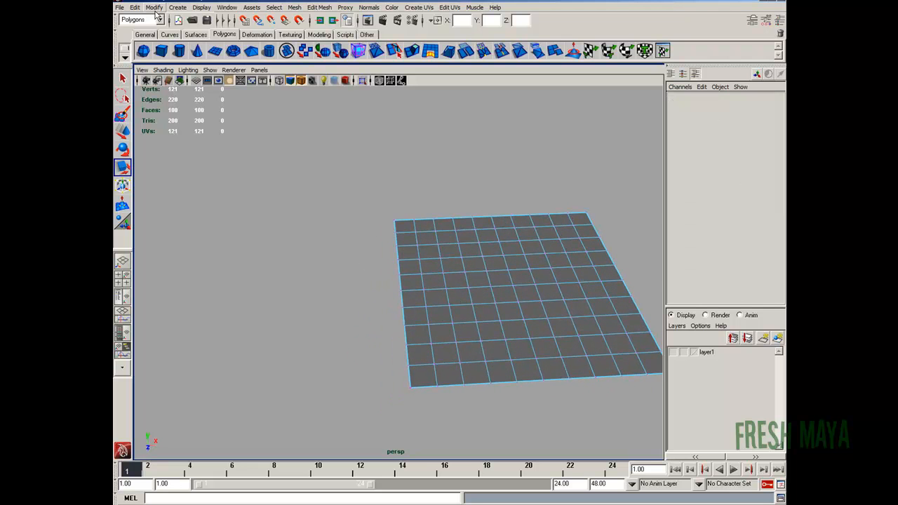
Choose the Polygons menu set and open the Select Using Constraints settings for the plane's vertices.
left_click(274, 7)
left_click(274, 7)
left_click(160, 19)
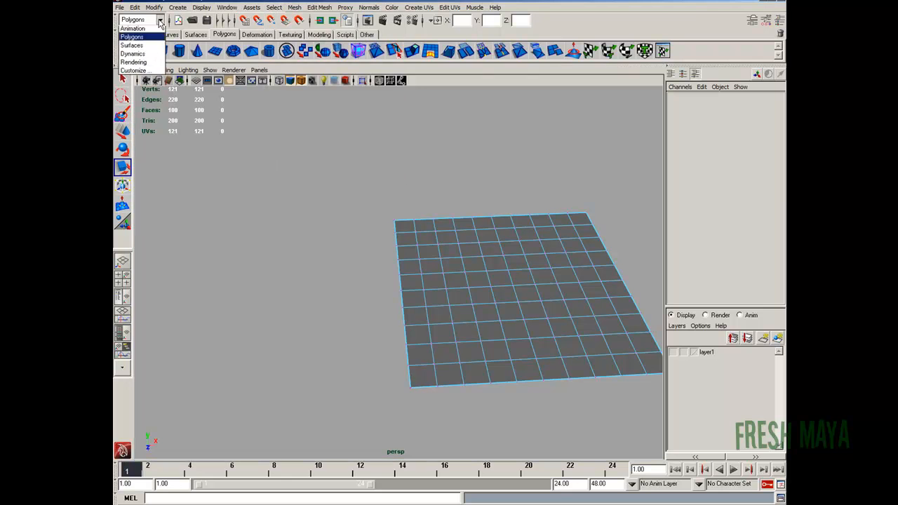
left_click(135, 40)
left_click(275, 7)
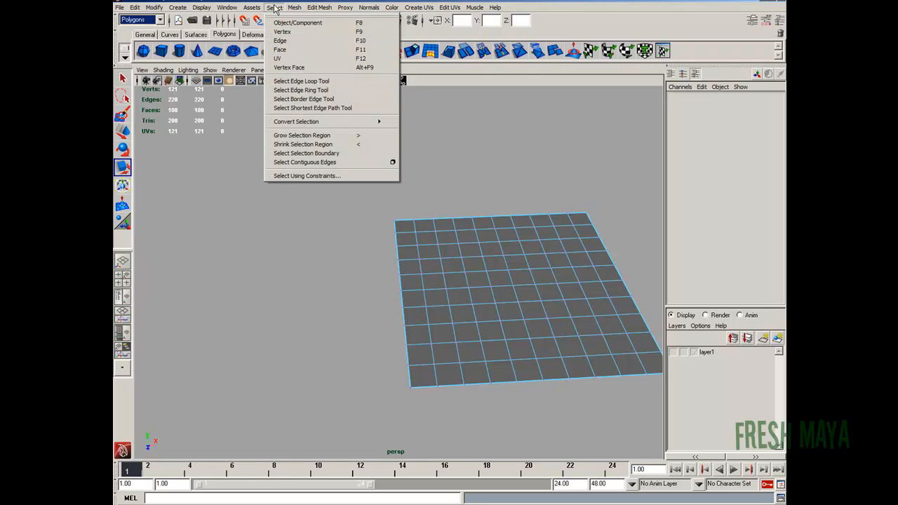
left_click(291, 175)
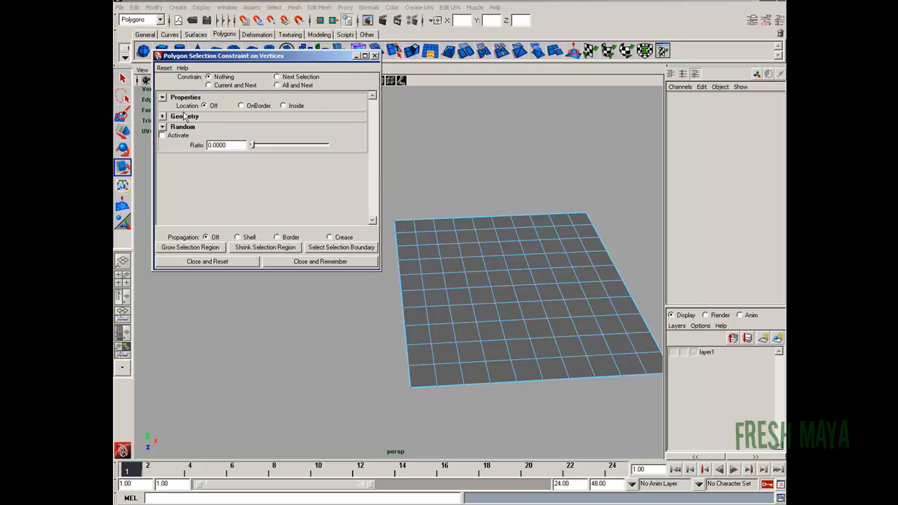
Constrain current and next vertex selections to location Inside, and activate random selection with a ratio of 0.3.
left_click(208, 86)
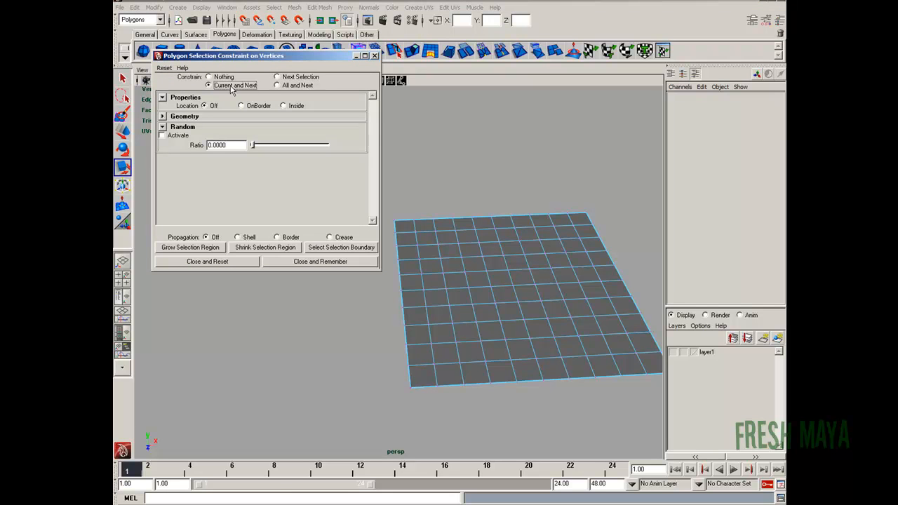
left_click(283, 106)
left_click(162, 128)
left_click(164, 130)
left_click(162, 135)
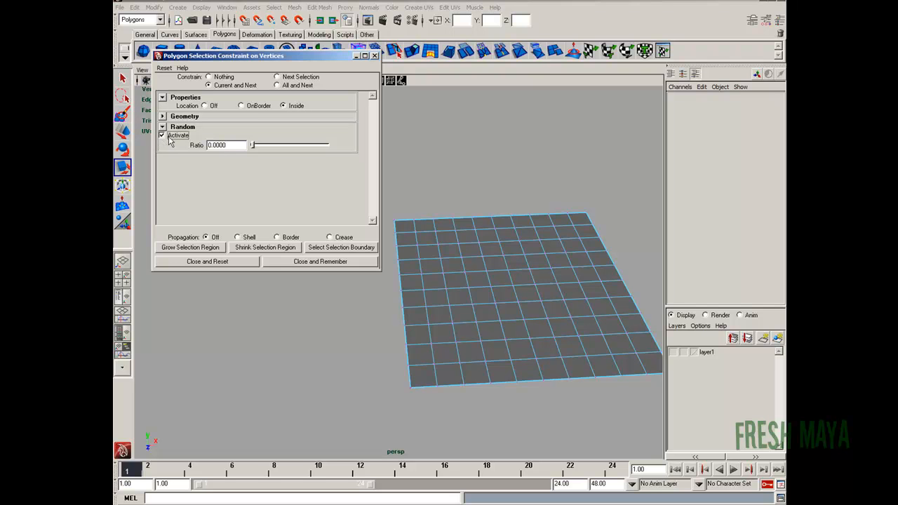
left_click_drag(230, 145, 188, 146)
type(".3")
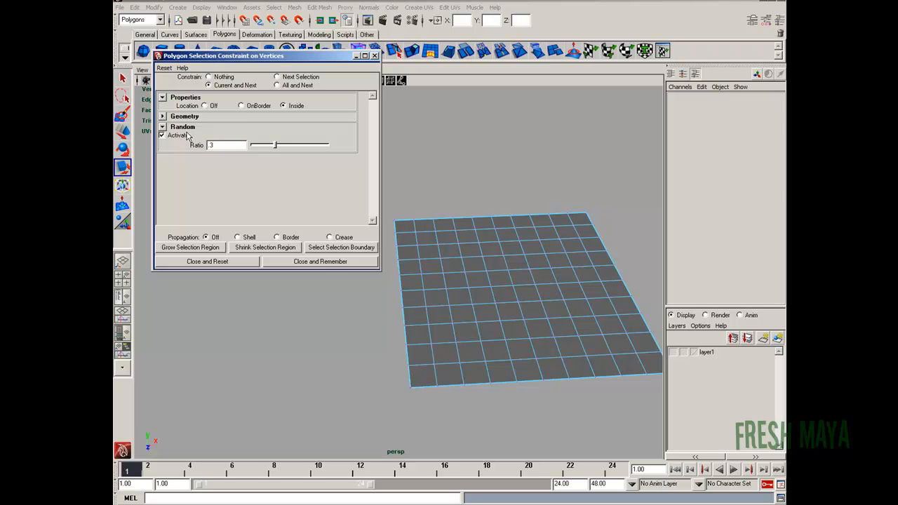
Box-select the whole plane to pick a random set of its inside vertices, and examine their distribution.
right_click_drag(461, 234, 497, 250, "alt")
left_click_drag(497, 250, 482, 248, "alt")
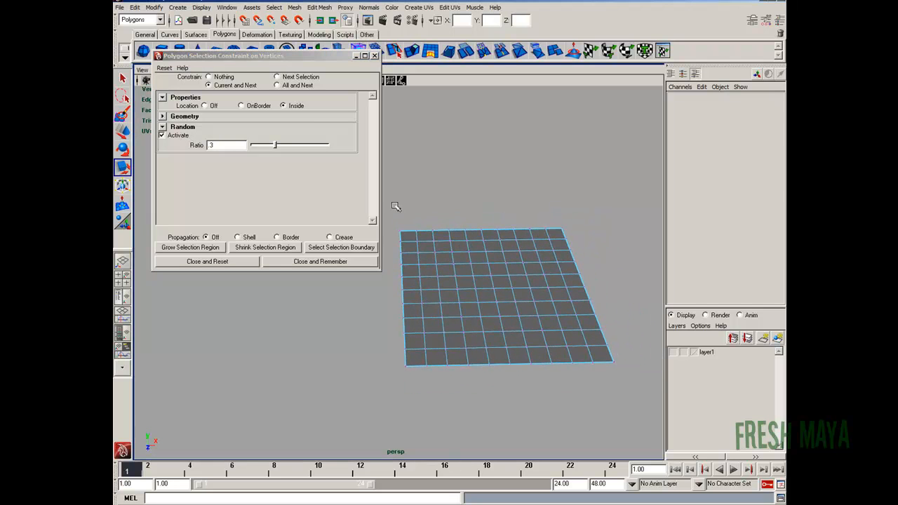
left_click_drag(427, 249, 634, 398)
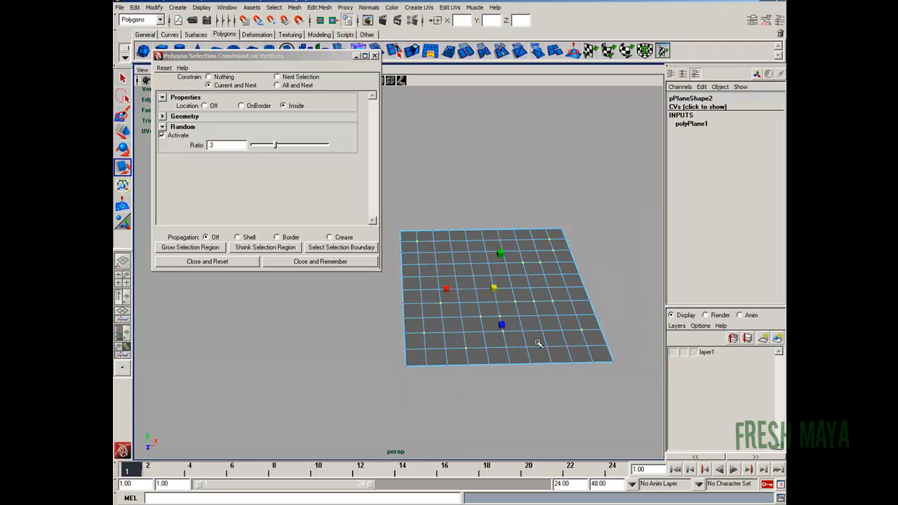
left_click_drag(551, 345, 474, 337, "alt")
right_click_drag(474, 337, 498, 340, "alt")
left_click_drag(498, 340, 397, 370, "alt")
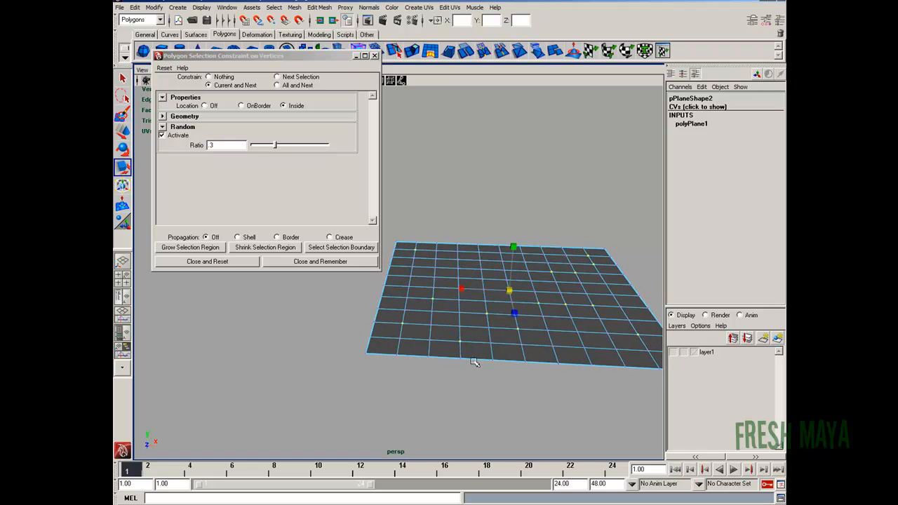
left_click_drag(473, 322, 495, 331, "alt")
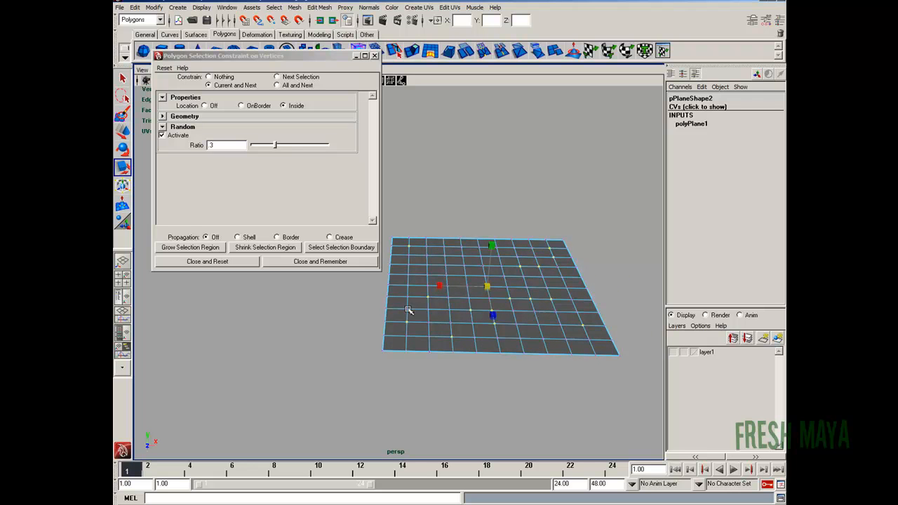
left_click_drag(449, 339, 477, 327, "alt")
right_click_drag(477, 327, 410, 313, "alt")
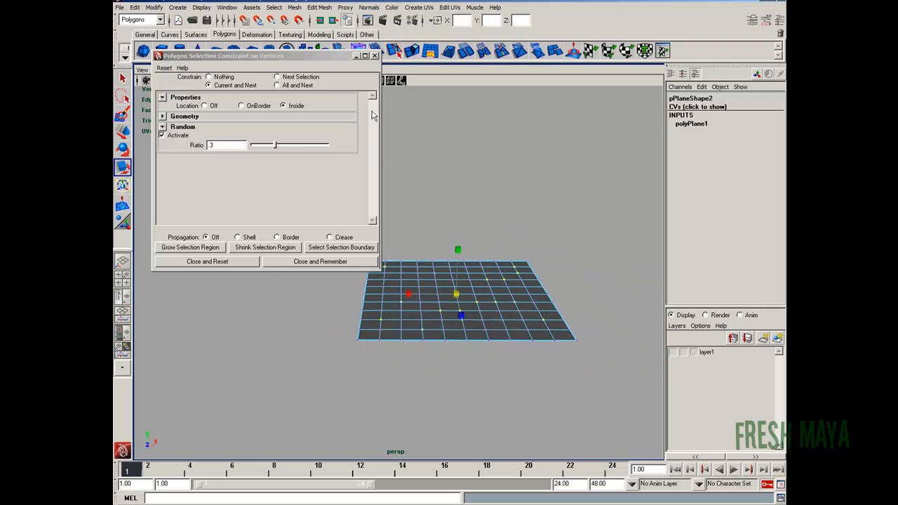
Minimize the selection constraint window and box-select the plane again for a new random set of vertices.
left_click(355, 57)
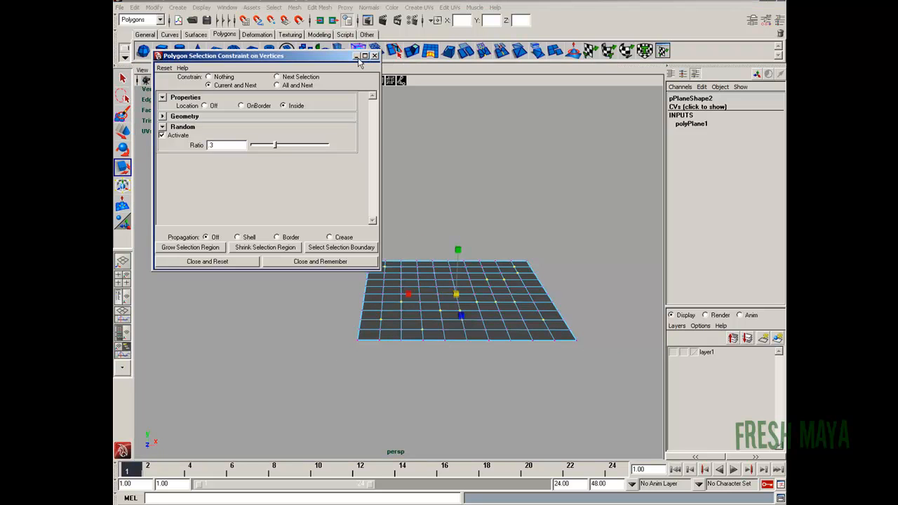
left_click(356, 58)
key("f")
left_click_drag(397, 323, 391, 343, "alt")
left_click_drag(203, 162, 611, 417)
left_click_drag(189, 170, 575, 383)
left_click_drag(414, 399, 361, 382, "alt")
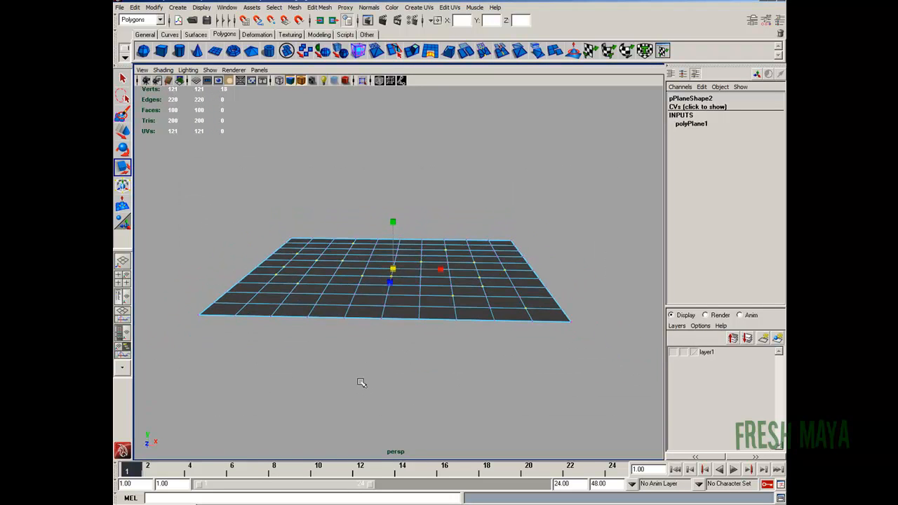
Raise the randomly selected vertices along Y with the Move tool to form low hills.
key("w")
right_click_drag(341, 366, 385, 390, "alt")
left_click_drag(296, 223, 416, 237, "alt")
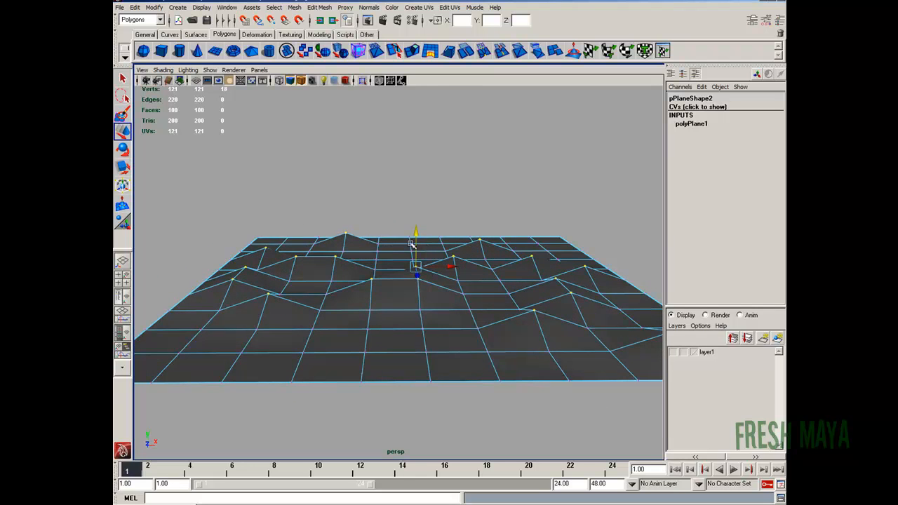
Display the plane in smooth mesh preview, clear the vertex selection and inspect the hills.
key("3")
mouse_move(417, 247)
left_mouse_down("alt")
mouse_move(406, 243)
mouse_move(412, 236)
mouse_move(413, 247)
mouse_move(414, 223)
mouse_move(411, 261)
mouse_move(400, 252)
mouse_move(418, 293)
mouse_move(370, 282)
mouse_move(372, 303)
mouse_move(433, 302)
mouse_move(344, 299)
mouse_move(538, 295)
mouse_move(249, 315)
mouse_move(316, 331)
mouse_move(286, 329)
mouse_move(322, 293)
left_mouse_up("alt")
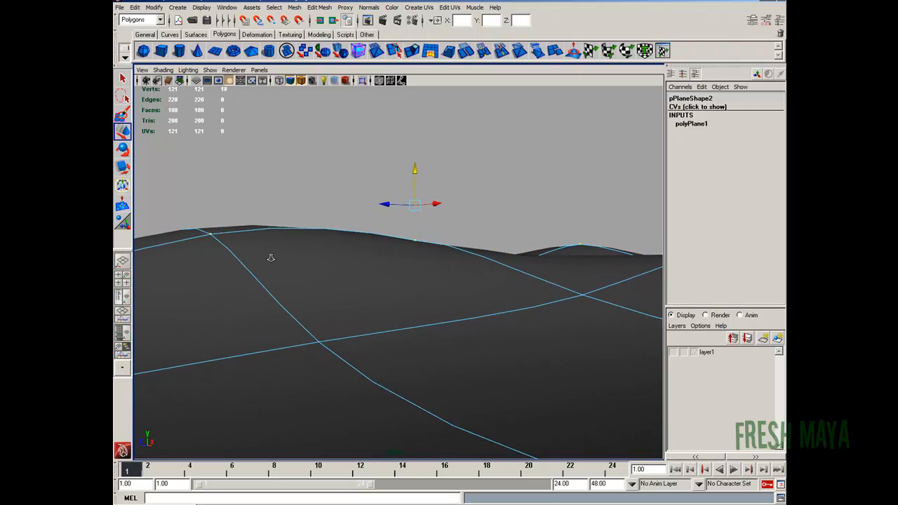
left_click(318, 161)
mouse_move(462, 256)
left_mouse_down("alt")
mouse_move(457, 287)
mouse_move(437, 291)
left_mouse_up("alt")
mouse_move(398, 244)
left_mouse_down("alt")
mouse_move(461, 279)
mouse_move(374, 307)
mouse_move(371, 294)
mouse_move(412, 312)
left_mouse_up("alt")
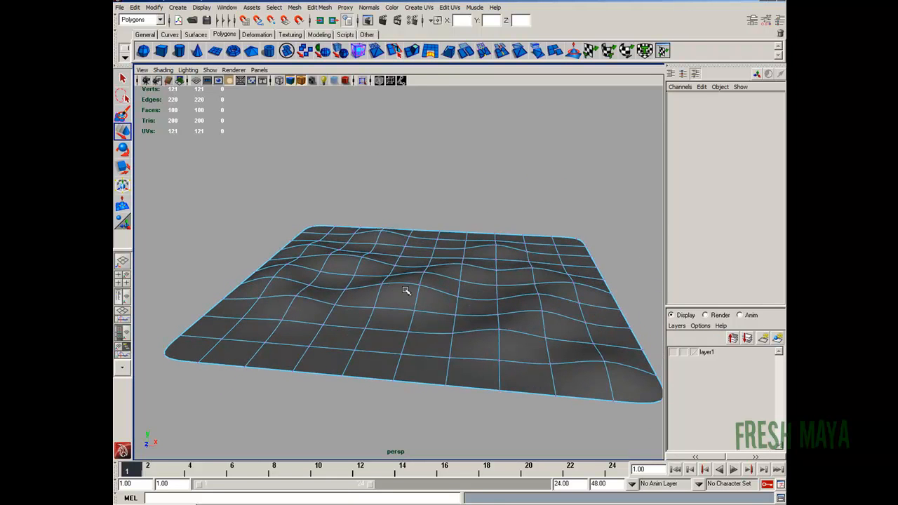
Undo the deselection and the raising of the plane's vertices.
key("ctrl+z")
key("ctrl+z")
key("ctrl+z")
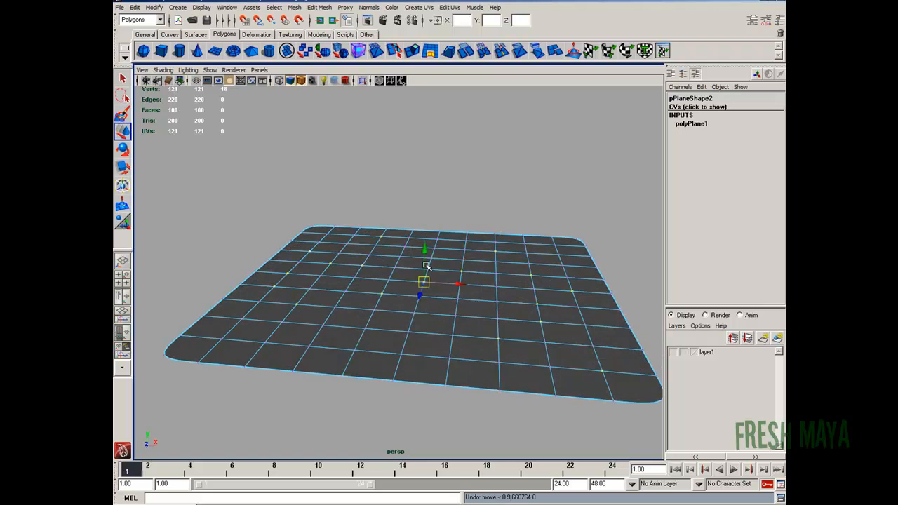
mouse_move(364, 309)
left_mouse_down("alt")
mouse_move(369, 290)
mouse_move(366, 317)
left_mouse_up("alt")
scroll(365, 296, "down", 3)
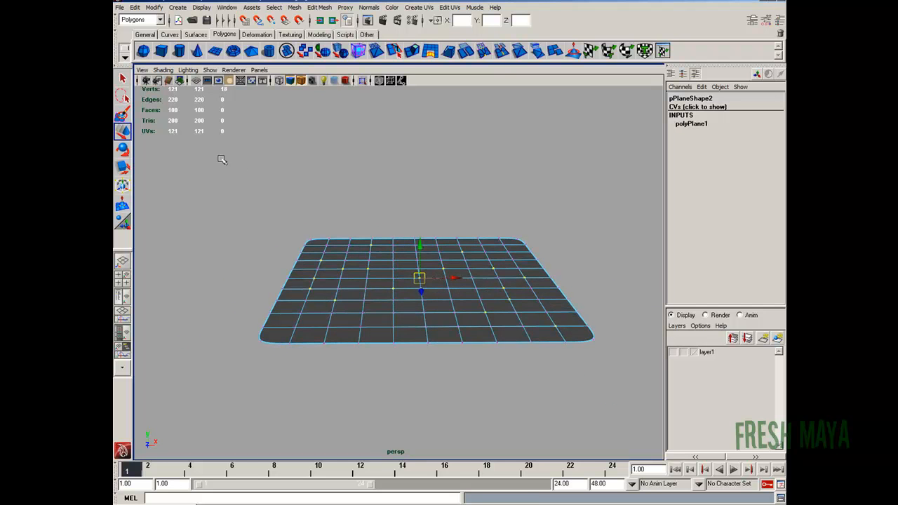
Try raising another random set of the plane's inside vertices and undo the attempt.
left_click_drag(406, 282, 594, 379)
left_click_drag(354, 365, 349, 352, "alt")
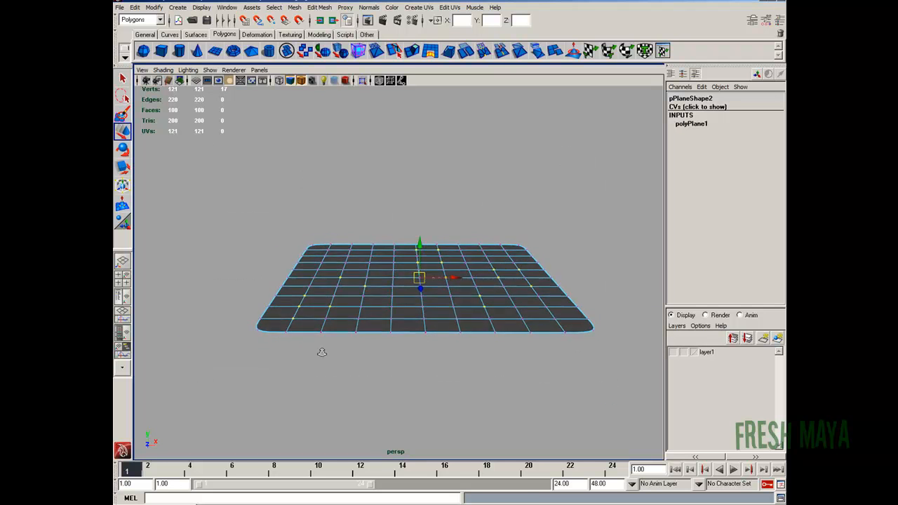
scroll(351, 351, "up", 3)
mouse_move(421, 261)
left_mouse_down("alt")
mouse_move(423, 270)
mouse_move(427, 246)
mouse_move(408, 293)
mouse_move(396, 284)
mouse_move(427, 277)
left_mouse_up("alt")
scroll(396, 284, "up", 3)
left_click_drag(433, 228, 433, 223)
key("ctrl+z")
key("ctrl+z")
Box-select the plane for a fresh random set of inside vertices and raise them along Y into hills.
scroll(541, 306, "down", 3)
left_click_drag(541, 306, 538, 343, "alt")
left_click_drag(189, 165, 664, 424)
left_click_drag(495, 401, 405, 263, "alt")
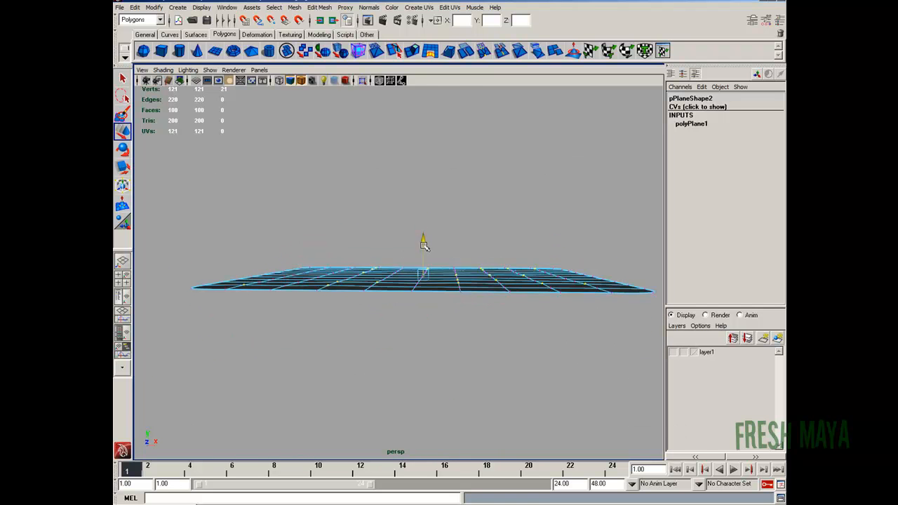
right_click_drag(415, 263, 443, 279, "alt")
left_click_drag(443, 280, 366, 286, "alt")
right_click_drag(366, 287, 426, 296, "alt")
Return to object mode with the whole hilly plane selected.
left_click_drag(426, 296, 404, 330, "alt")
left_click(404, 330)
scroll(406, 331, "down", 4)
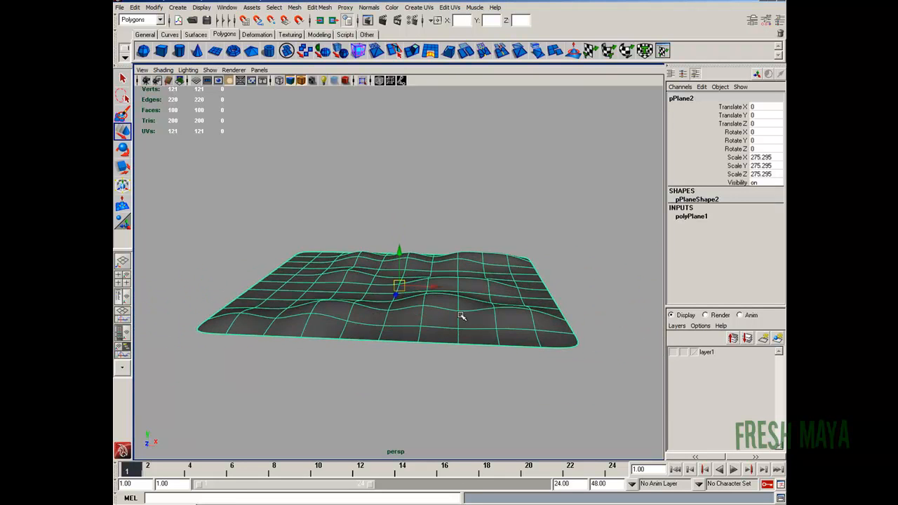
mouse_move(388, 267)
left_mouse_down("alt")
mouse_move(407, 325)
mouse_move(457, 317)
mouse_move(388, 316)
mouse_move(440, 300)
mouse_move(390, 314)
mouse_move(341, 304)
mouse_move(453, 332)
mouse_move(403, 316)
mouse_move(301, 327)
mouse_move(412, 319)
left_mouse_up("alt")
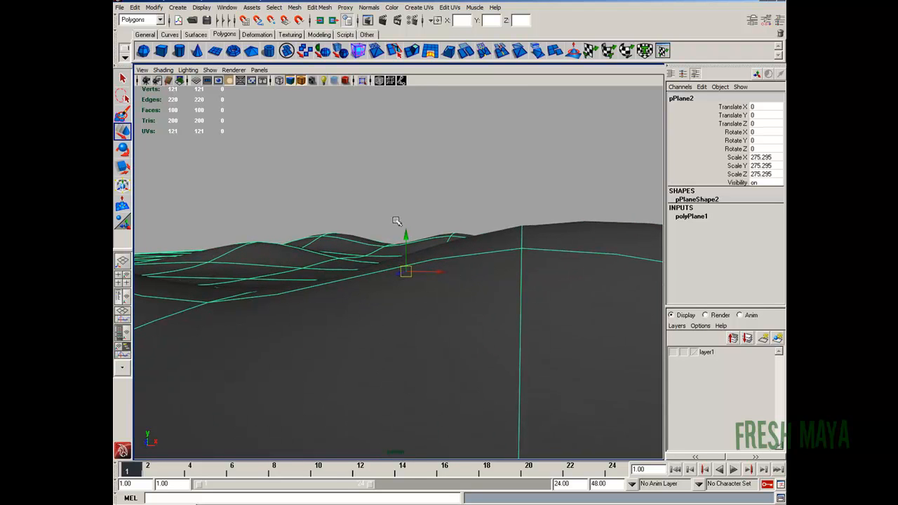
Apply the Smooth operation to the hilly plane's mesh, deselect it and inspect the denser surface.
left_click(294, 7)
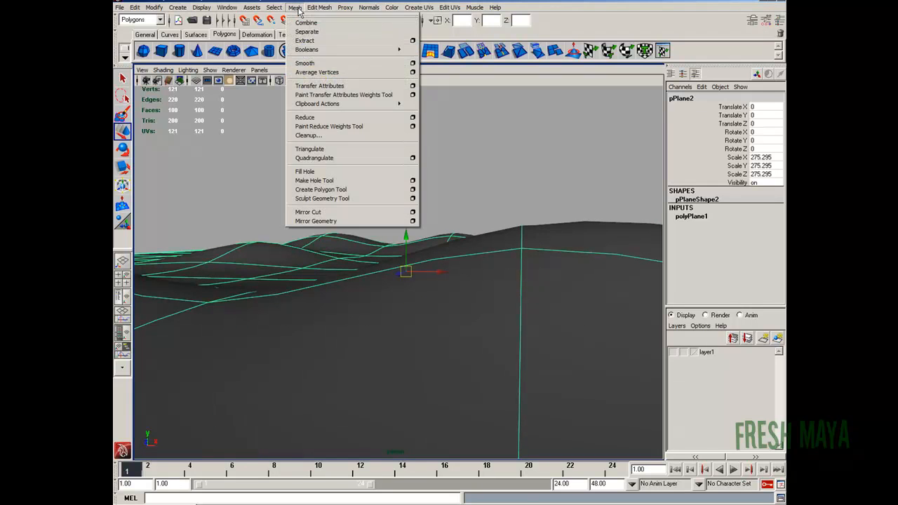
left_click(313, 62)
left_click(457, 184)
left_click(454, 302)
left_click(351, 205)
left_click_drag(512, 270, 461, 283, "alt")
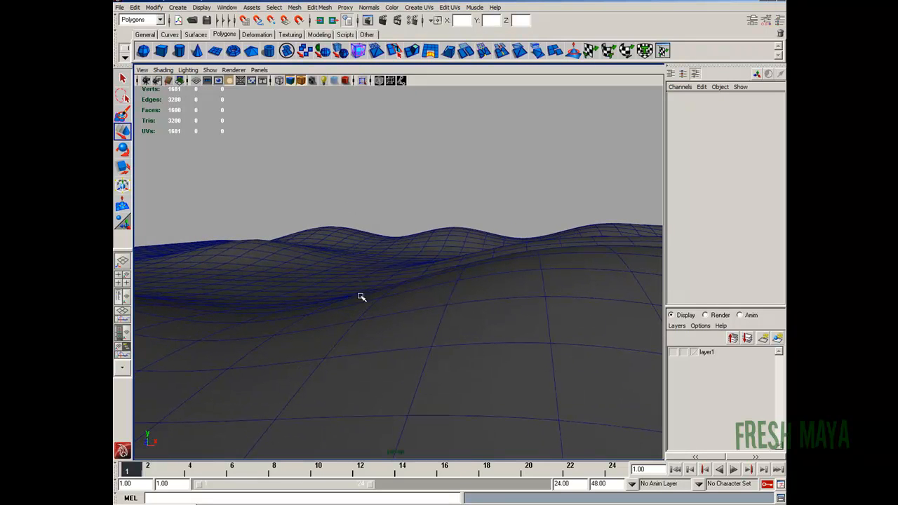
right_click_drag(476, 297, 278, 288, "alt")
left_click_drag(331, 271, 338, 319, "alt")
right_click_drag(449, 308, 397, 306, "alt")
left_click_drag(397, 306, 388, 296, "alt")
Delete the smoothed plane, and close and reset the polygon selection constraints.
left_click(408, 340)
key("Delete")
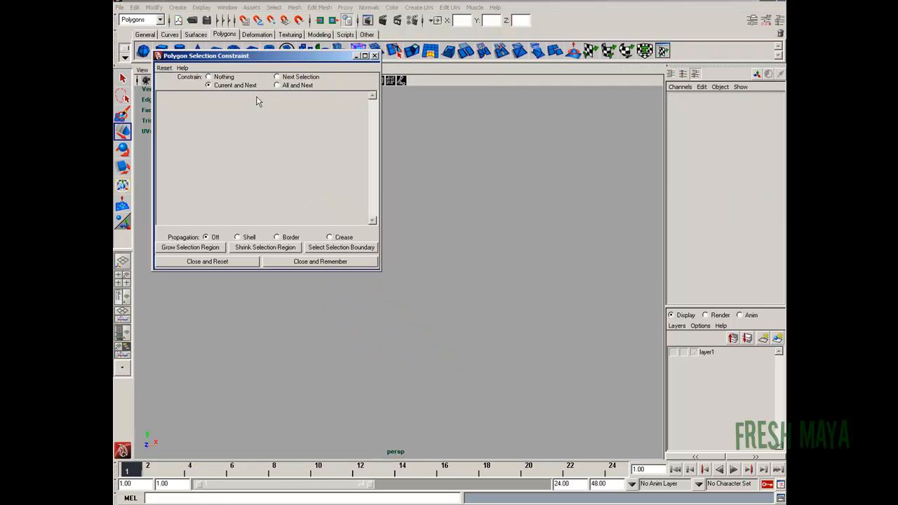
left_click_drag(251, 54, 256, 78)
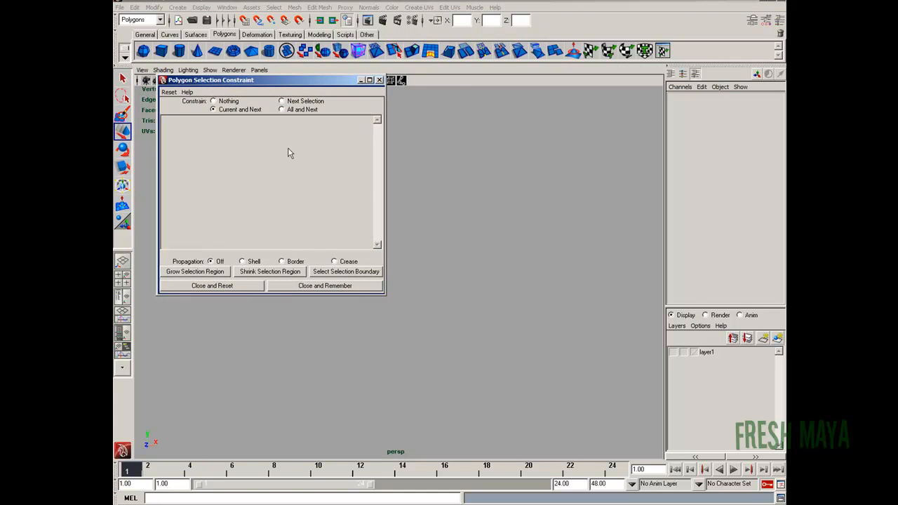
left_click(226, 288)
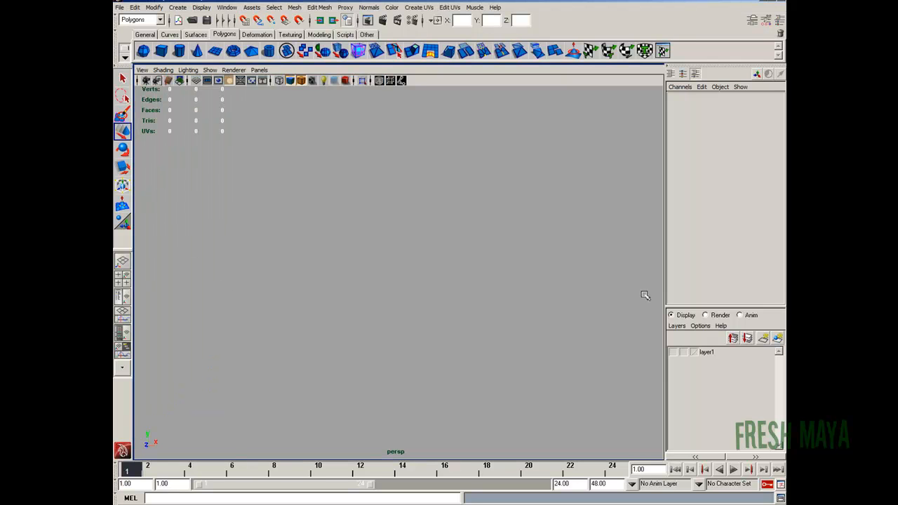
Show layer1 and frame its hilly terrain from close to the ground.
left_click(672, 352)
mouse_move(420, 287)
left_mouse_down("alt")
mouse_move(391, 287)
mouse_move(396, 276)
mouse_move(411, 291)
mouse_move(329, 287)
mouse_move(387, 283)
mouse_move(422, 293)
mouse_move(360, 301)
mouse_move(423, 294)
mouse_move(359, 292)
left_mouse_up("alt")
mouse_move(359, 292)
right_mouse_down("alt")
mouse_move(422, 299)
mouse_move(365, 311)
right_mouse_up("alt")
left_click_drag(364, 311, 388, 303, "alt")
mouse_move(419, 306)
left_mouse_down("alt")
mouse_move(405, 302)
mouse_move(418, 276)
mouse_move(481, 294)
mouse_move(293, 310)
mouse_move(400, 315)
mouse_move(327, 332)
mouse_move(396, 337)
left_mouse_up("alt")
middle_click_drag(397, 337, 405, 283, "alt")
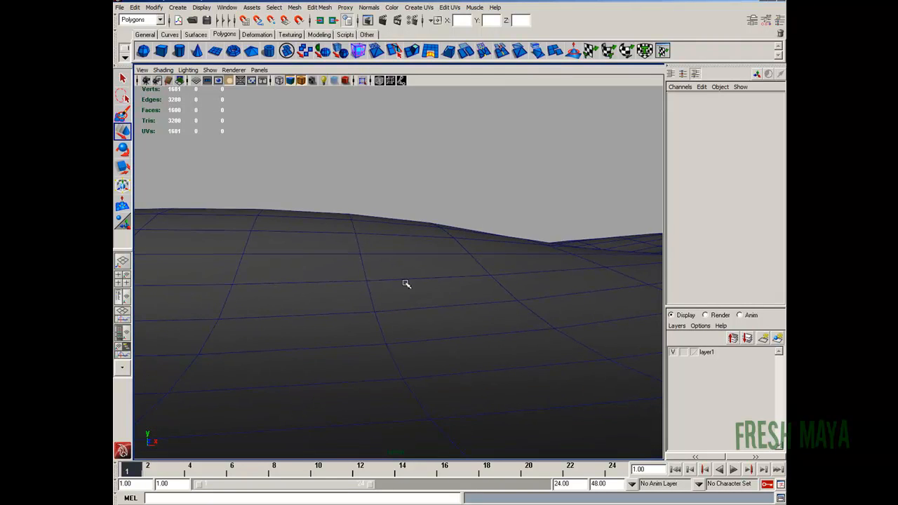
mouse_move(421, 277)
left_mouse_down("alt")
mouse_move(445, 280)
mouse_move(436, 276)
left_mouse_up("alt")
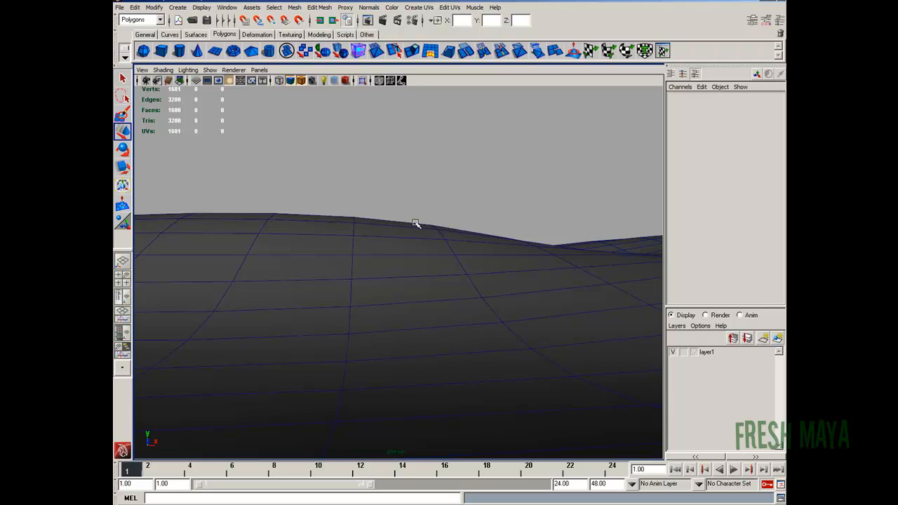
Delete the RenderAngle3 and RenderAngle2 bookmarks of the perspective camera.
left_click(143, 70)
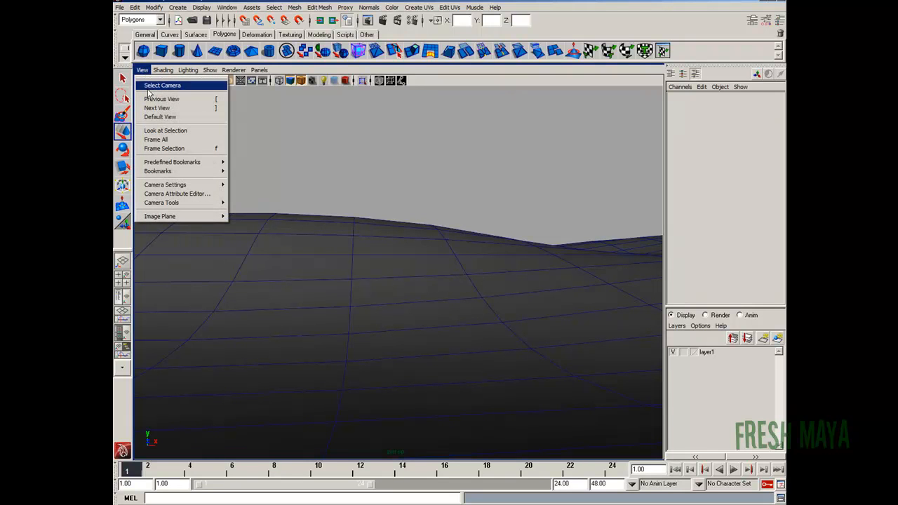
mouse_move(176, 177)
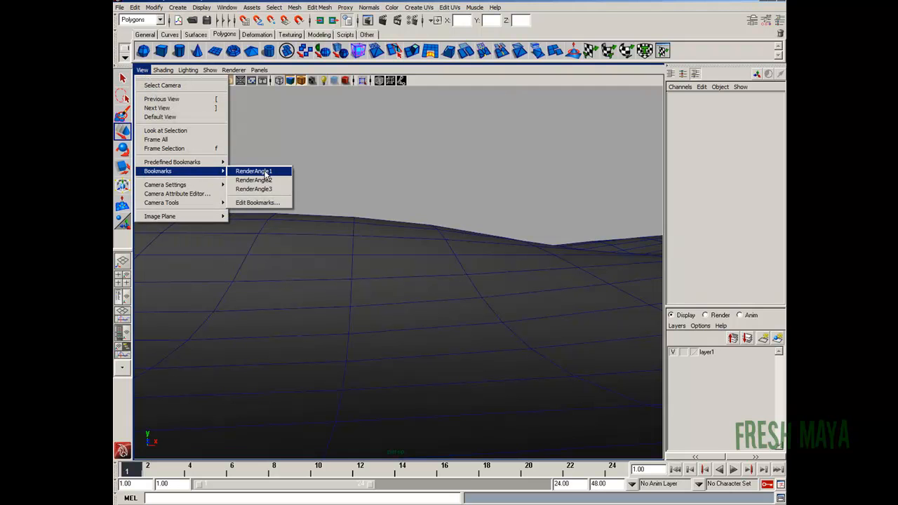
left_click(258, 203)
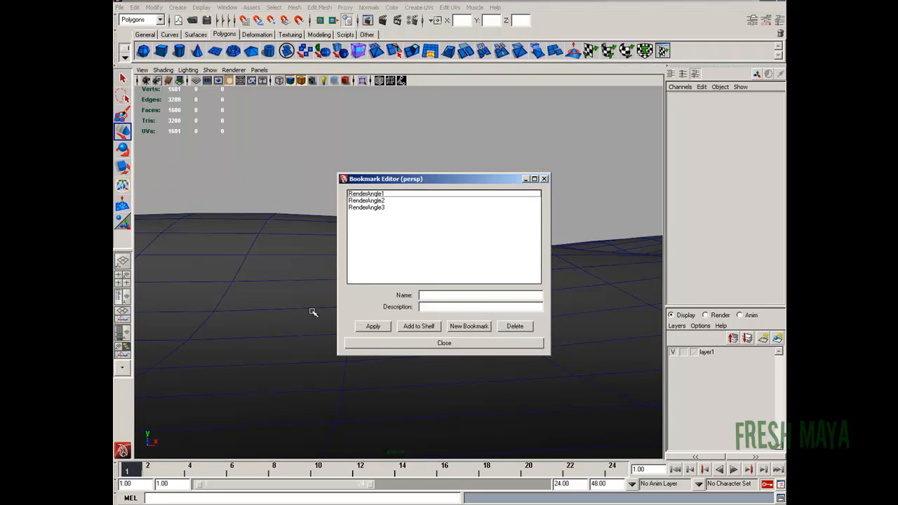
left_click(381, 209)
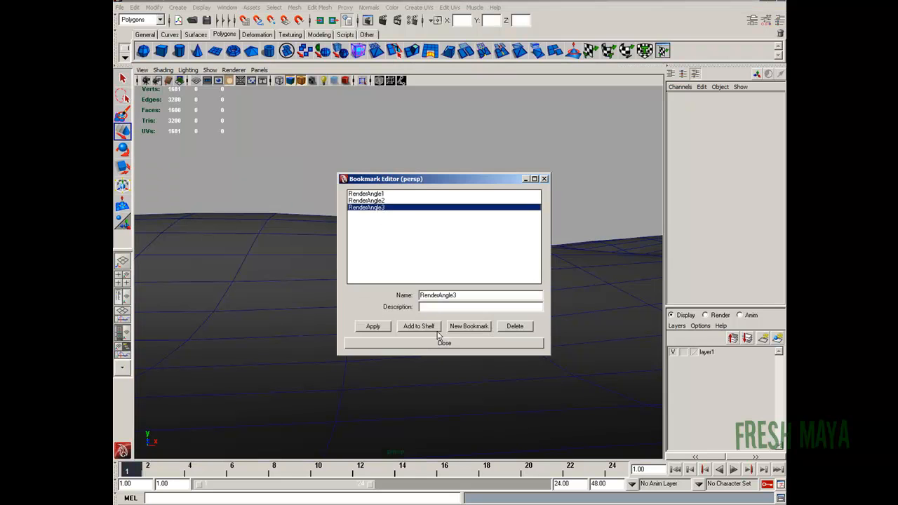
left_click(515, 327)
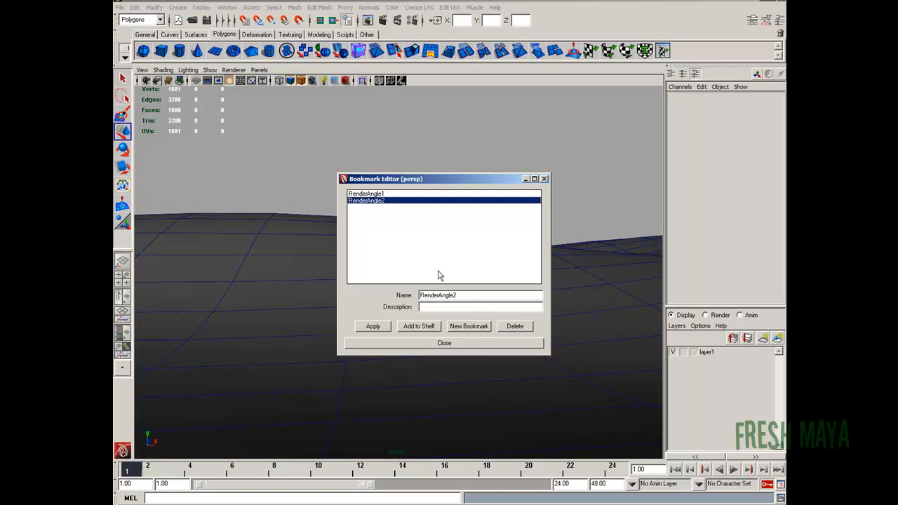
left_click(515, 327)
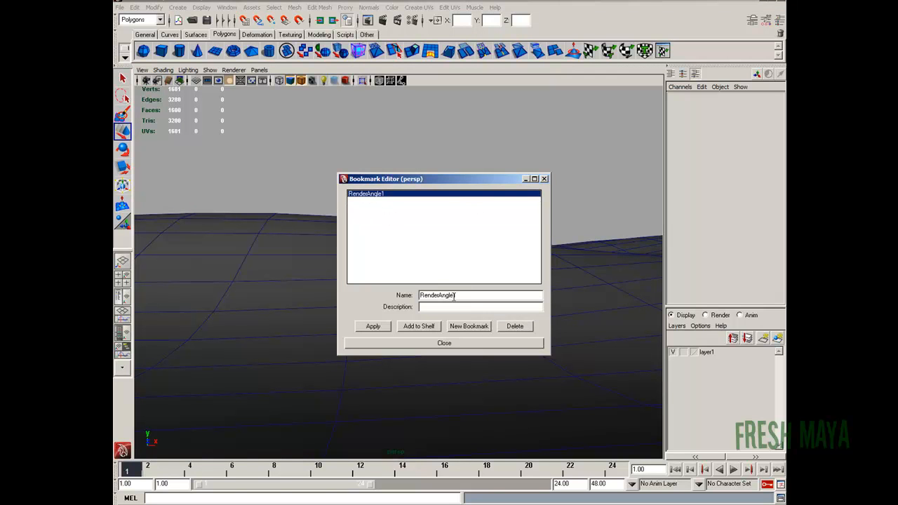
Rename the remaining camera bookmark as RenderAngle2 and add a new bookmark of the current view.
left_click_drag(462, 295, 420, 295)
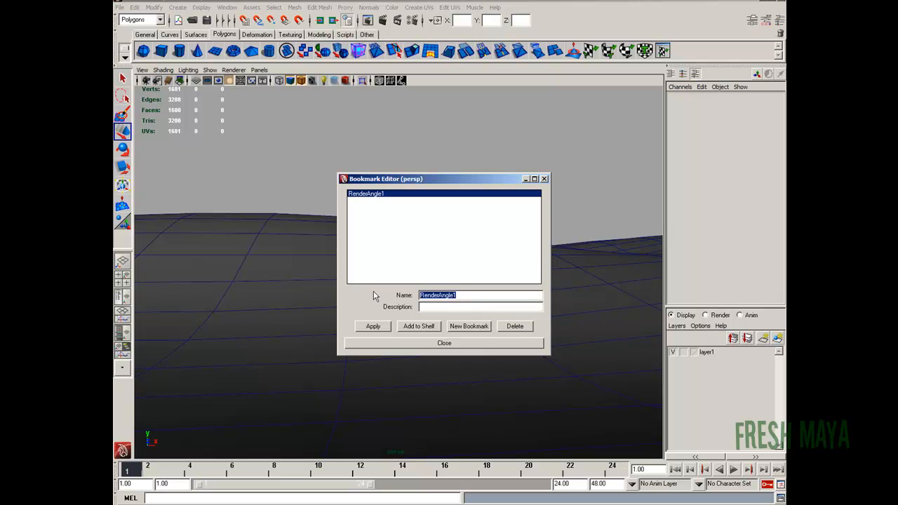
type("R")
key("Return")
left_click(363, 196)
left_click(428, 306)
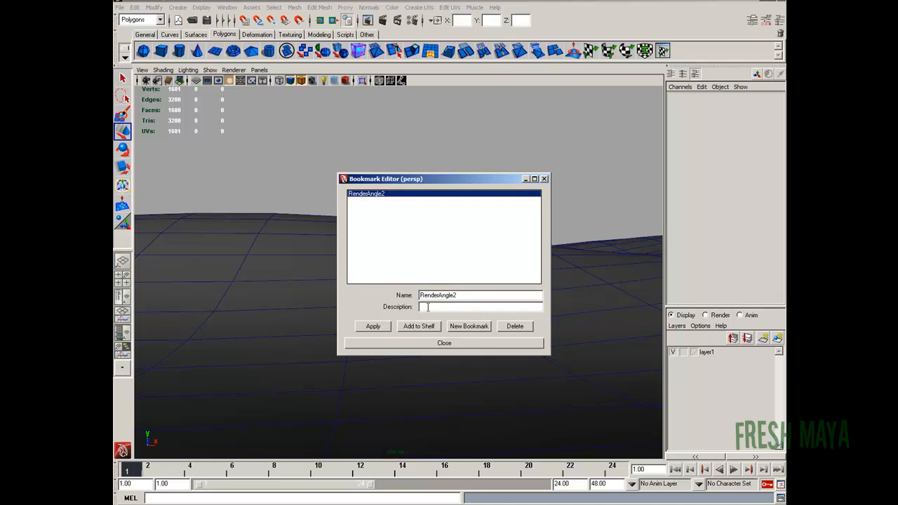
left_click(464, 328)
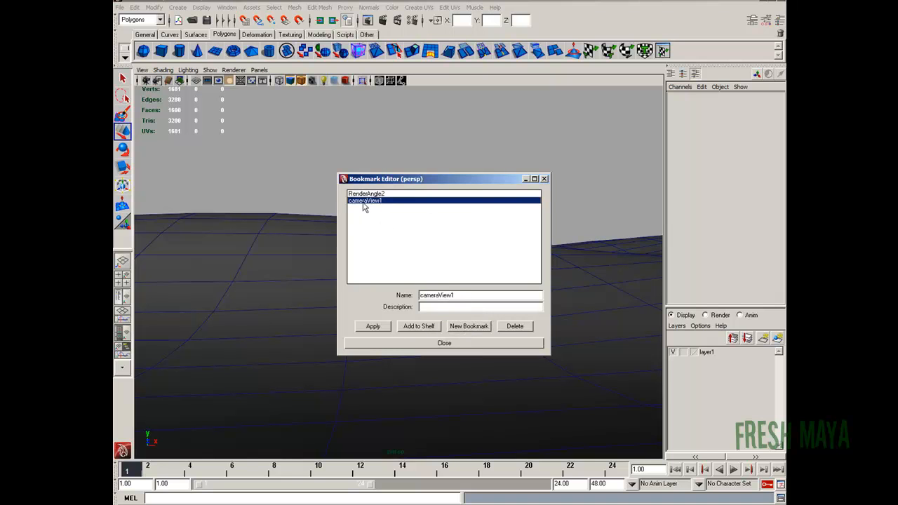
Delete both remaining camera bookmarks and close the bookmark editor.
left_click(515, 327)
left_click(515, 327)
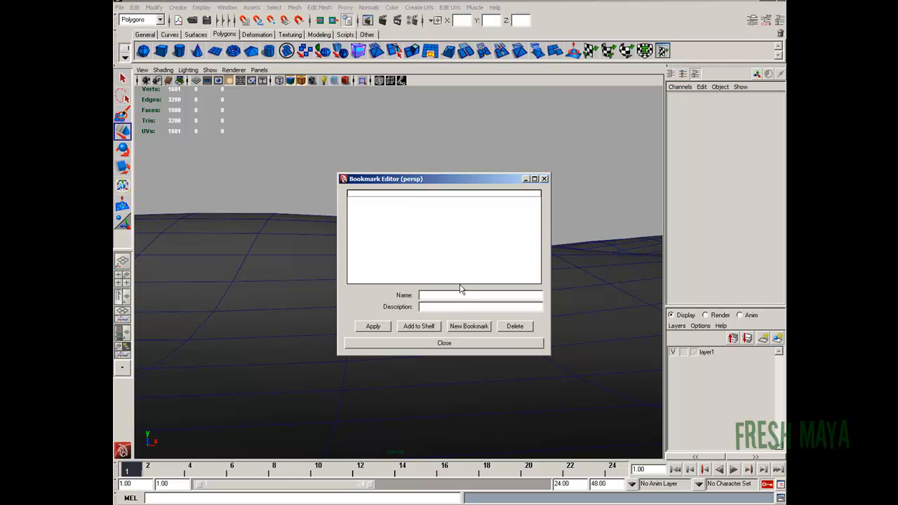
left_click(544, 180)
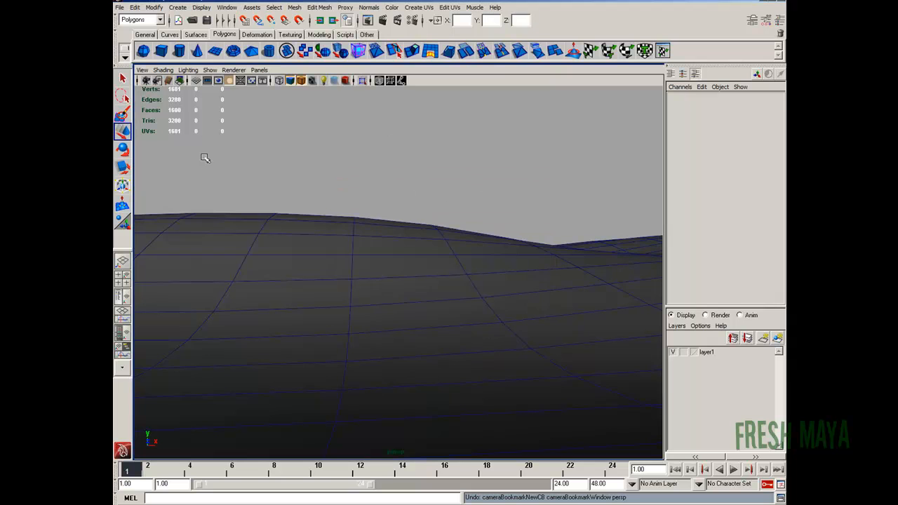
Try the RenderAngle2 bookmark and set the perspective view to the RenderAngle1 bookmark.
left_click(142, 70)
mouse_move(210, 172)
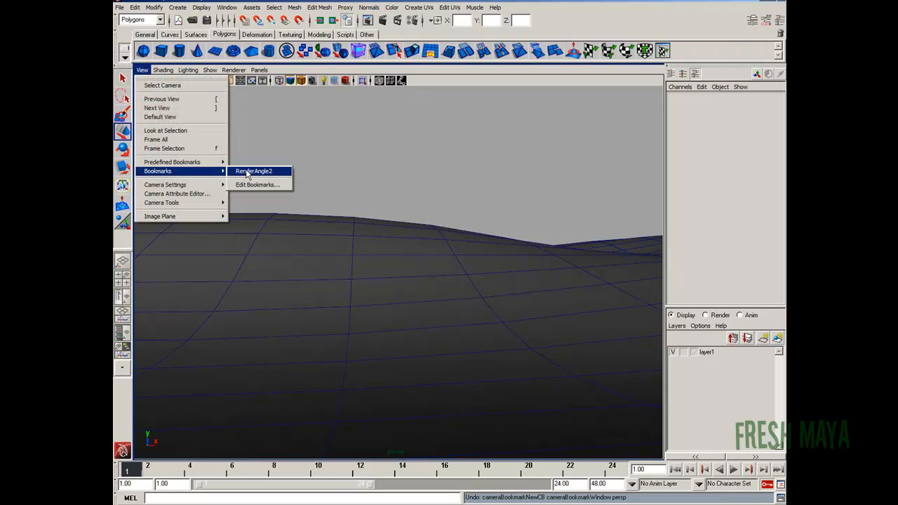
left_click(246, 172)
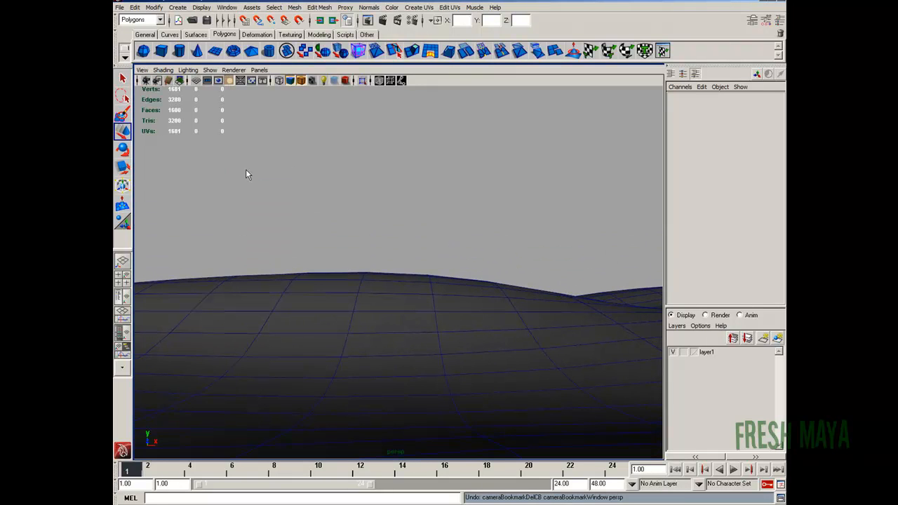
left_click(142, 70)
mouse_move(176, 172)
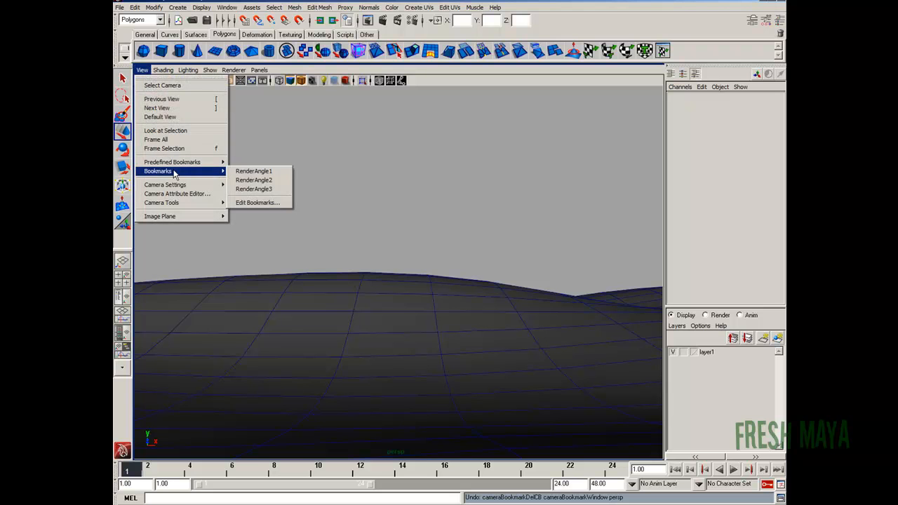
left_click(246, 171)
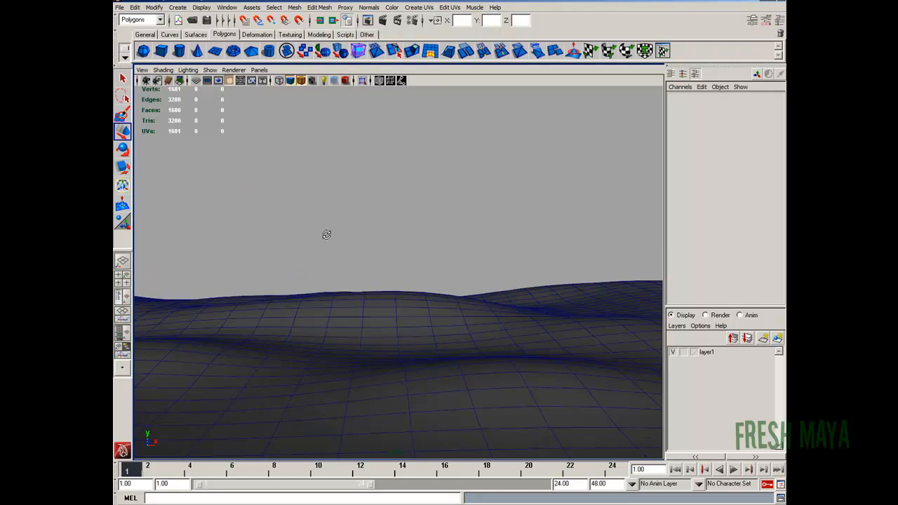
left_click(142, 70)
mouse_move(179, 175)
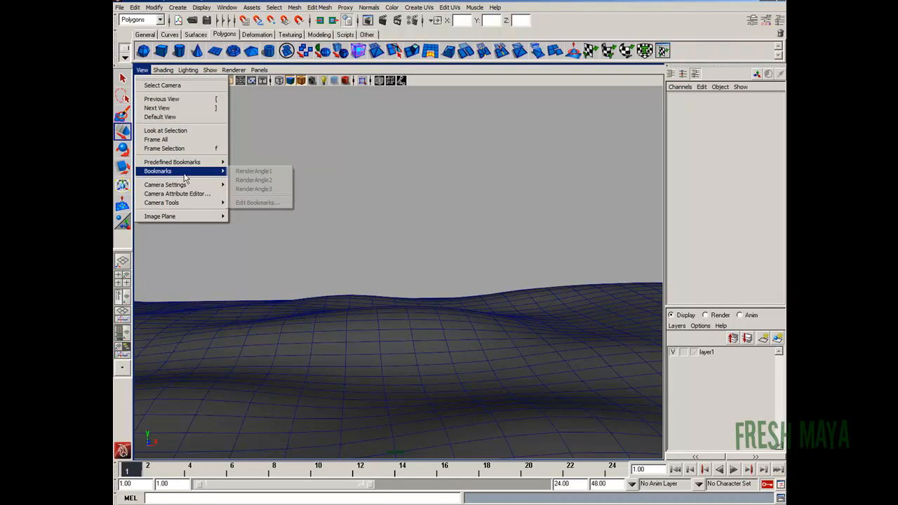
left_click(255, 173)
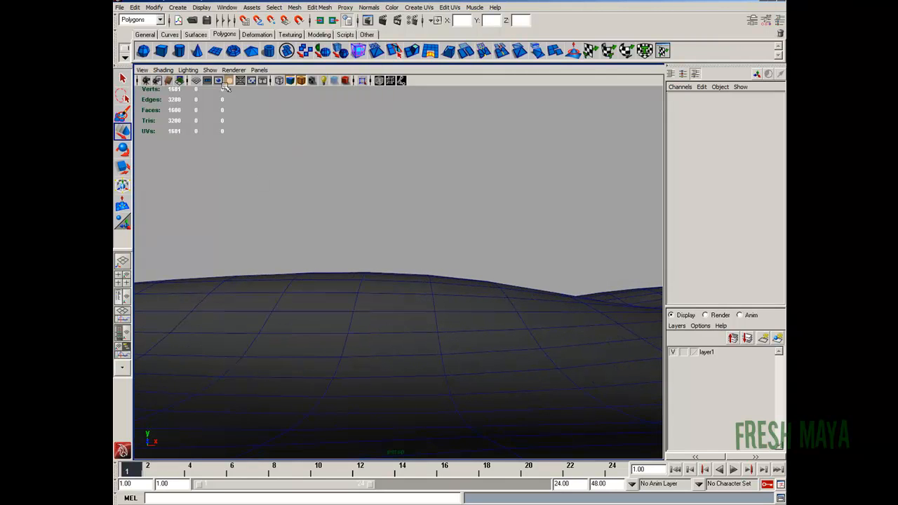
Delete all three existing camera bookmarks and save the current view as a new bookmark named RenderAngle1.
left_click(142, 71)
mouse_move(175, 173)
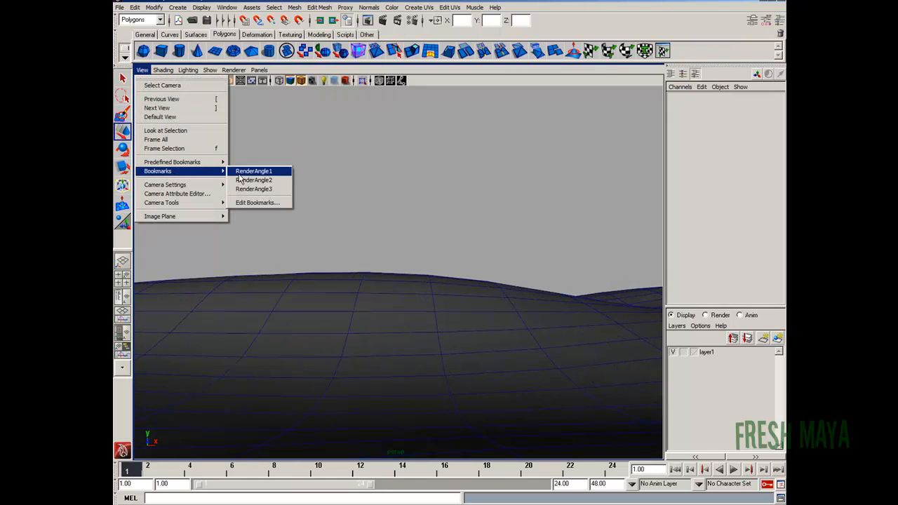
left_click(254, 203)
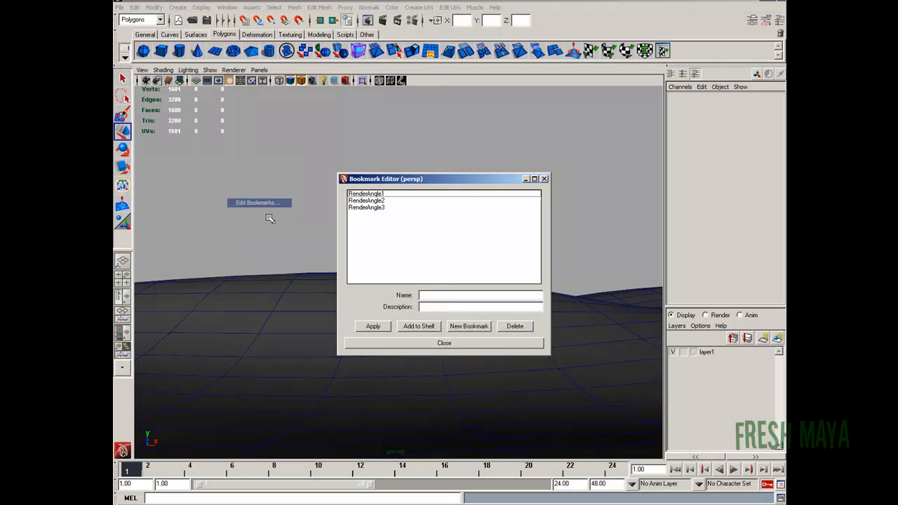
left_click(371, 194)
left_click(512, 327)
left_click(512, 327)
left_click(512, 326)
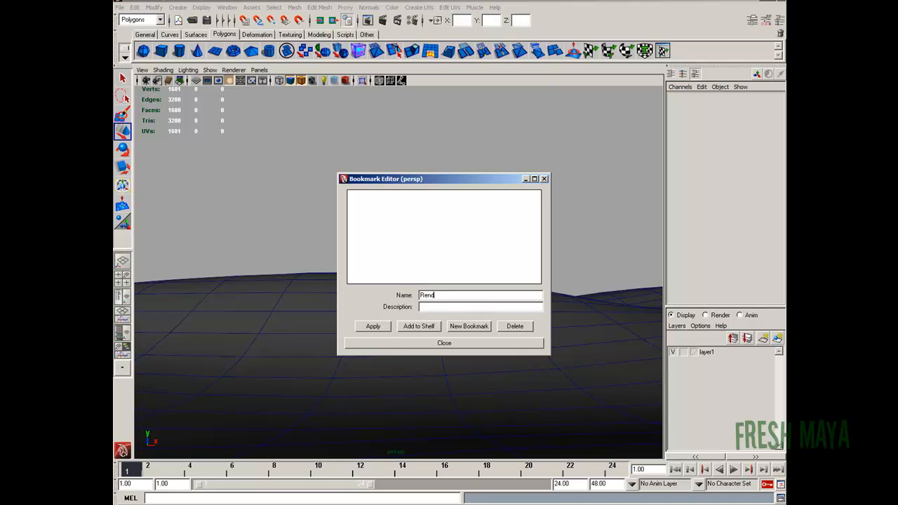
key("Return")
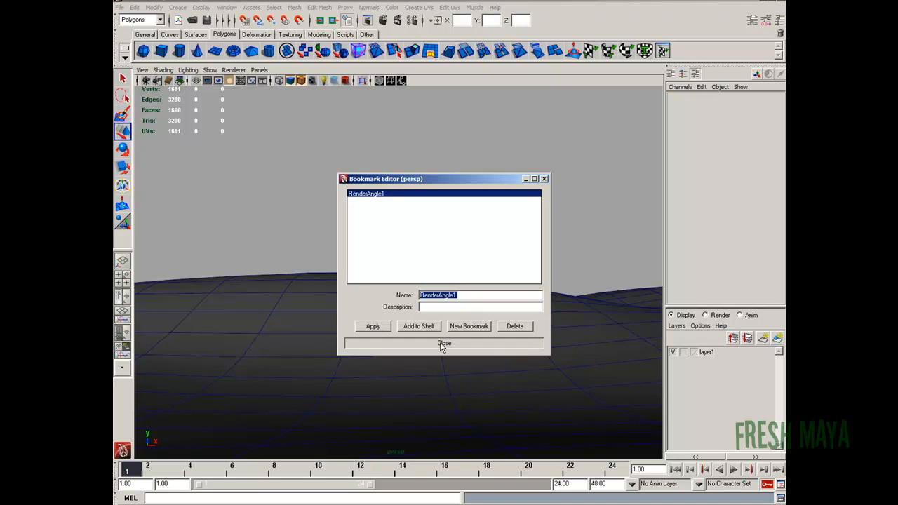
left_click(414, 344)
Test the new bookmark by moving the camera to a different angle and recalling RenderAngle1.
mouse_move(486, 312)
left_mouse_down("alt")
mouse_move(411, 224)
mouse_move(389, 313)
mouse_move(363, 281)
mouse_move(243, 297)
mouse_move(293, 306)
mouse_move(362, 281)
mouse_move(315, 245)
mouse_move(343, 258)
mouse_move(459, 262)
mouse_move(415, 304)
mouse_move(427, 291)
mouse_move(366, 285)
mouse_move(393, 278)
mouse_move(366, 315)
left_mouse_up("alt")
middle_click_drag(366, 315, 279, 318, "alt")
mouse_move(278, 318)
left_mouse_down("alt")
mouse_move(266, 315)
mouse_move(365, 327)
mouse_move(318, 246)
mouse_move(397, 253)
mouse_move(357, 291)
left_mouse_up("alt")
middle_click_drag(357, 291, 393, 347, "alt")
mouse_move(393, 346)
right_mouse_down("alt")
mouse_move(485, 342)
mouse_move(423, 349)
right_mouse_up("alt")
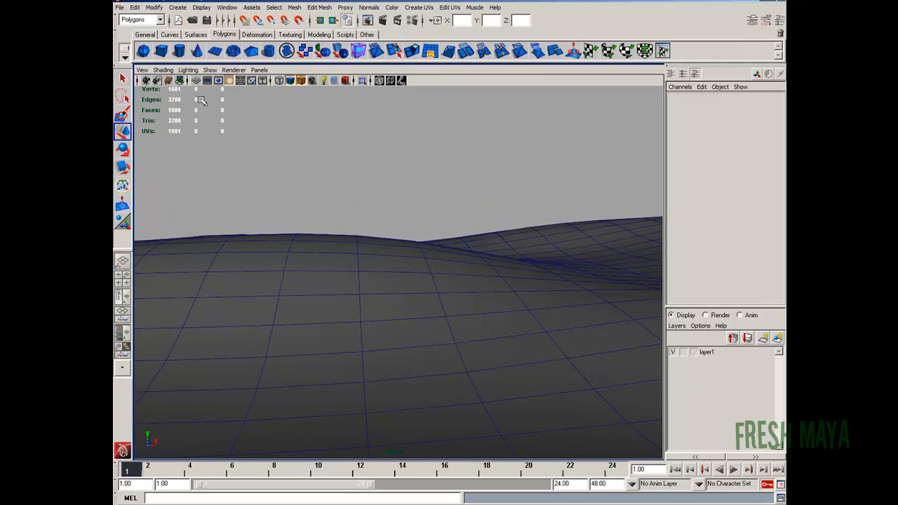
left_click(142, 69)
mouse_move(167, 177)
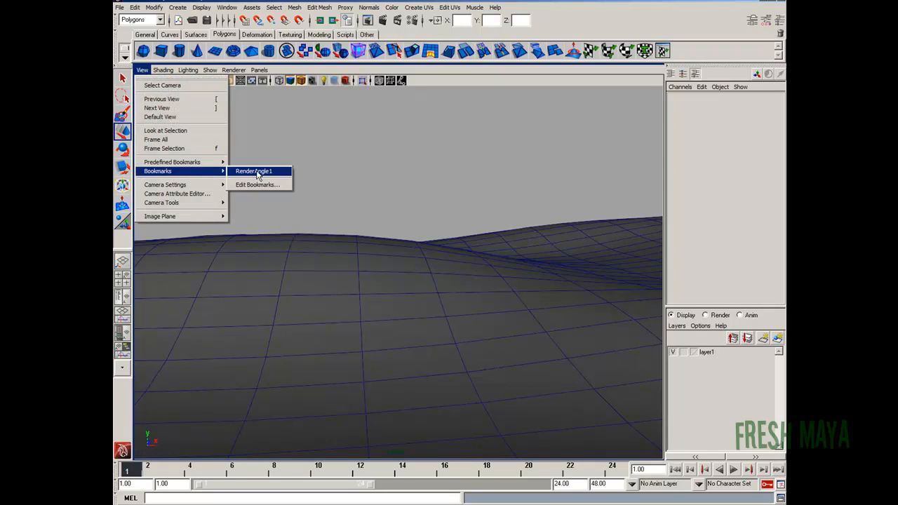
left_click(260, 173)
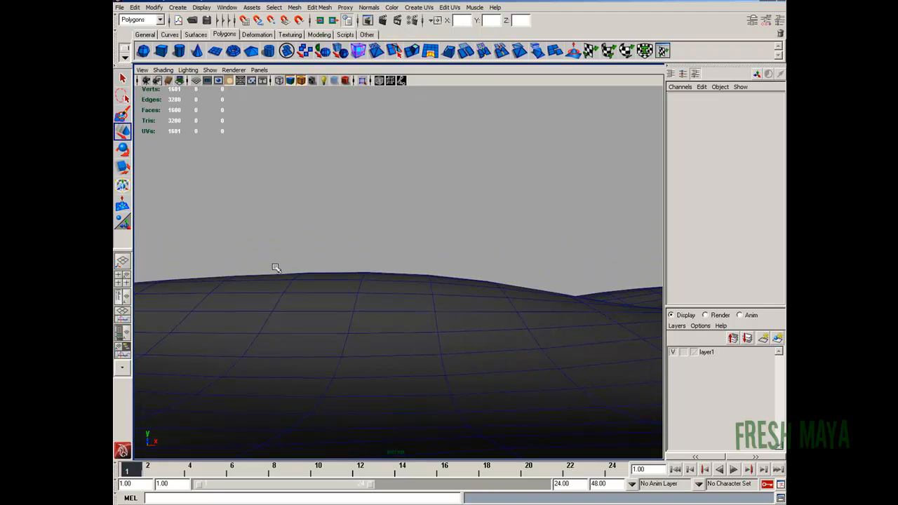
Assign a new Lambert material to the terrain plane and name it shdr_Sand.
left_click(431, 291)
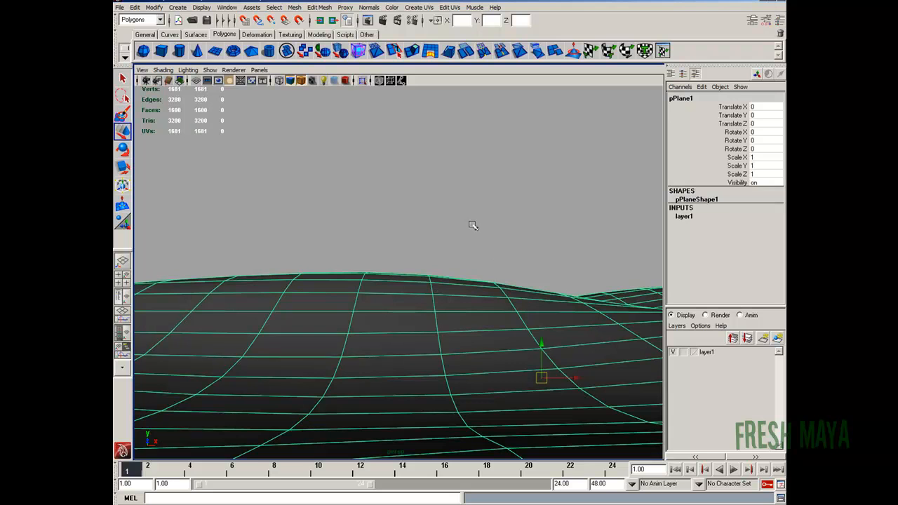
left_click(425, 246)
left_click(395, 306)
right_click_drag(397, 302, 466, 93)
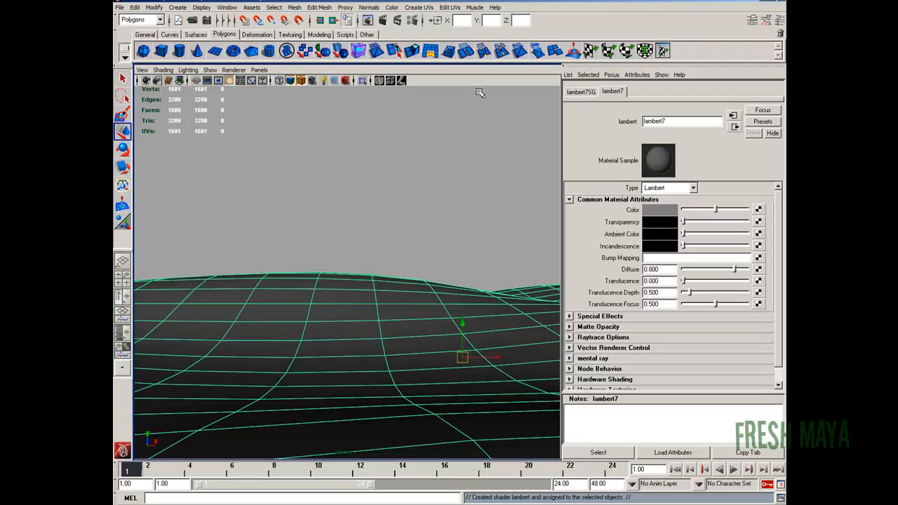
double_click(672, 120)
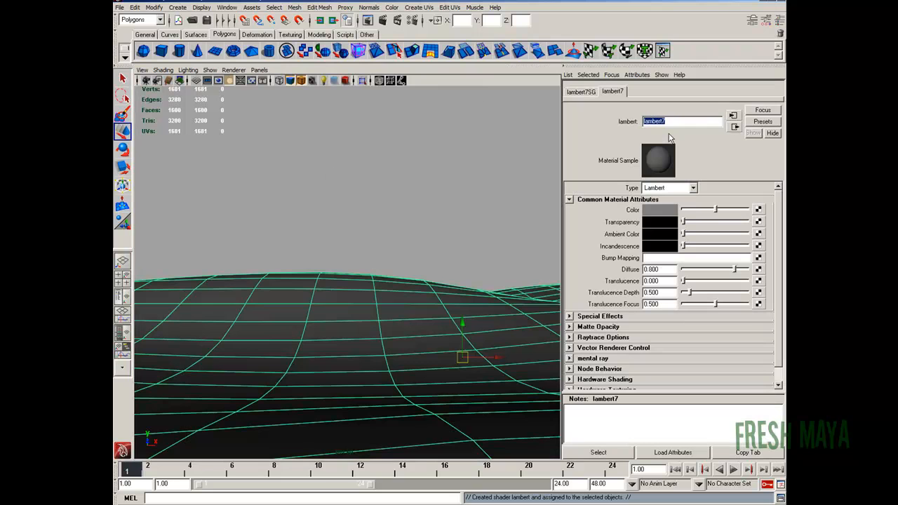
type("s")
type("hdr_Sand")
key("Return")
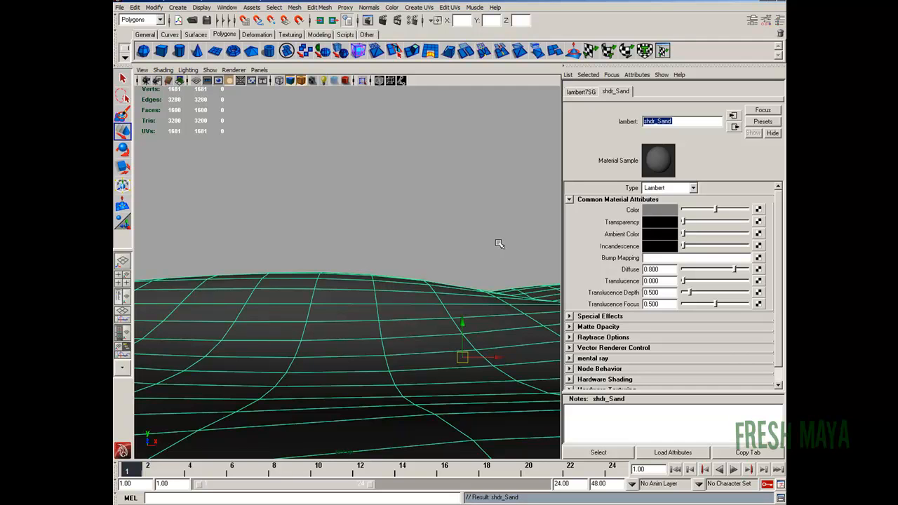
Set the shdr_Sand material's color to a light orange with hue 25.44, saturation 0.692 and value 1.000.
left_click(659, 211)
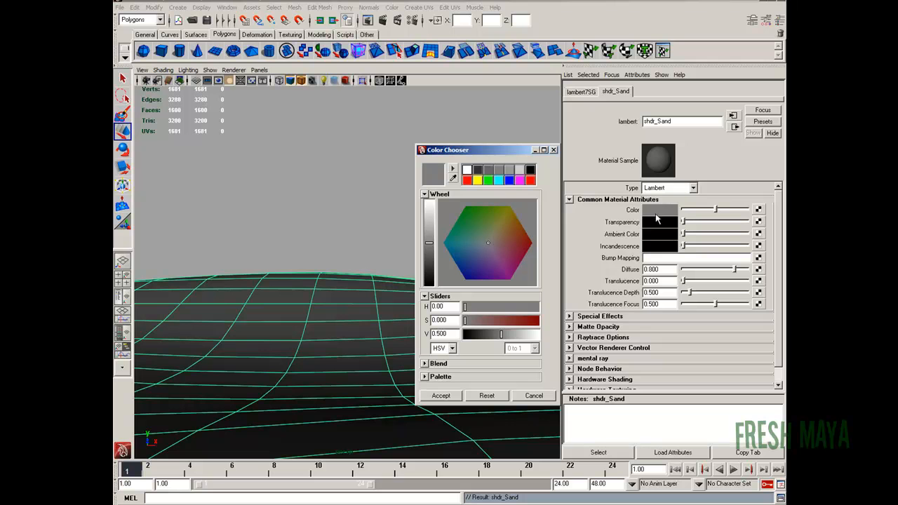
mouse_move(489, 246)
left_mouse_down()
mouse_move(517, 220)
mouse_move(511, 207)
left_mouse_up()
left_click_drag(501, 337, 547, 334)
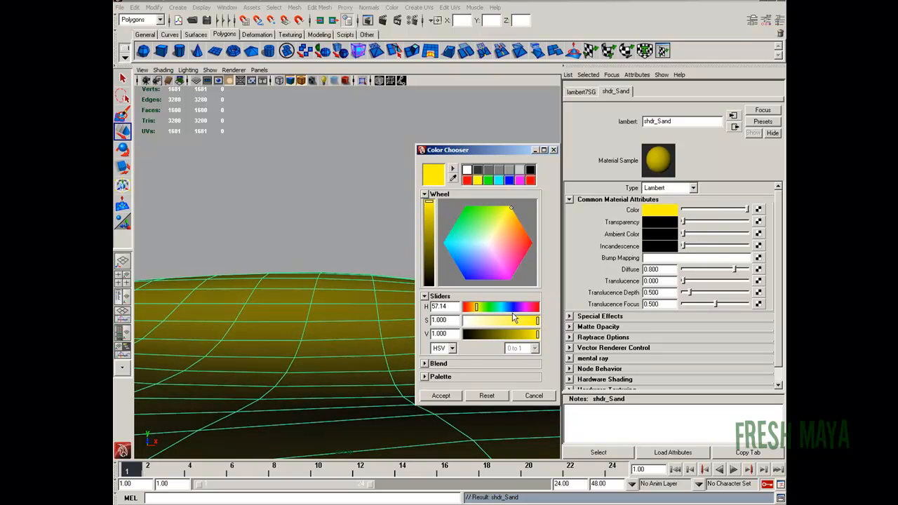
mouse_move(476, 307)
left_mouse_down()
mouse_move(489, 307)
mouse_move(467, 307)
mouse_move(512, 311)
mouse_move(470, 310)
left_mouse_up()
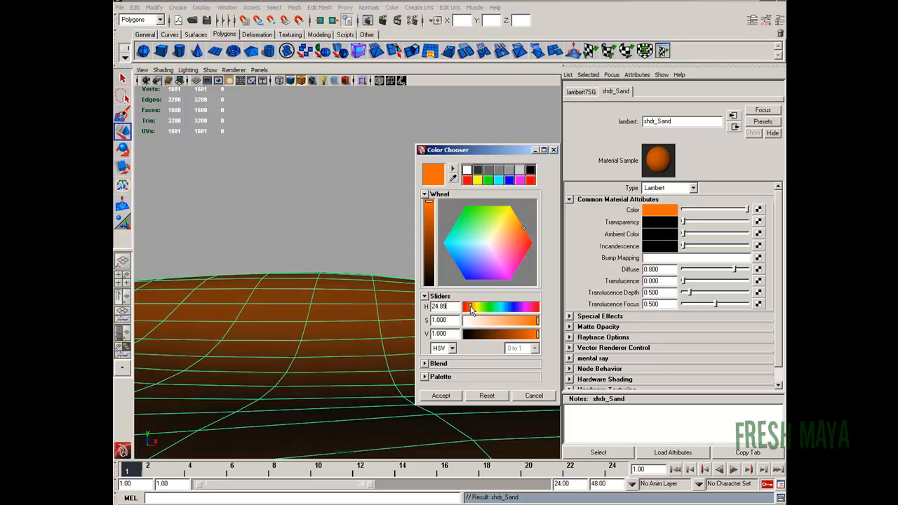
mouse_move(523, 226)
left_mouse_down()
mouse_move(524, 235)
mouse_move(519, 208)
mouse_move(533, 238)
mouse_move(520, 210)
mouse_move(533, 235)
mouse_move(540, 223)
left_mouse_up()
left_click_drag(540, 223, 540, 224)
left_click_drag(538, 322, 516, 321)
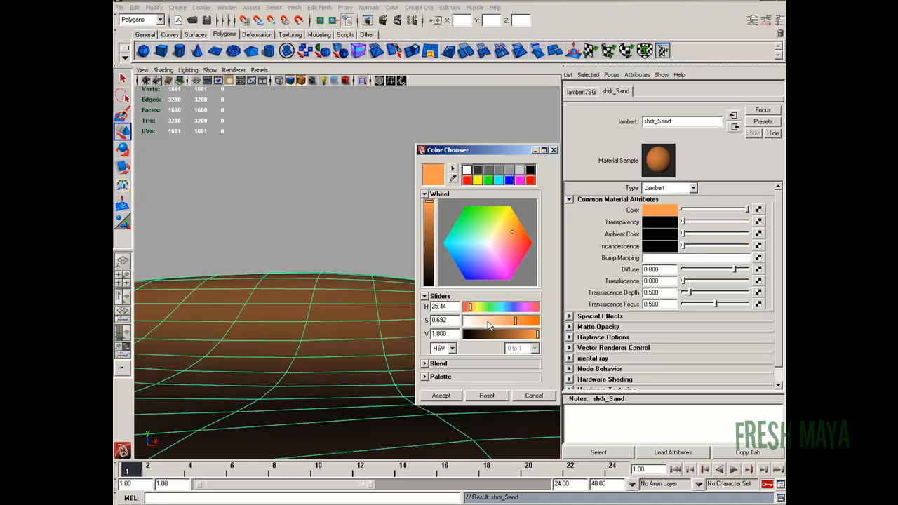
left_click_drag(537, 334, 554, 340)
left_click(441, 397)
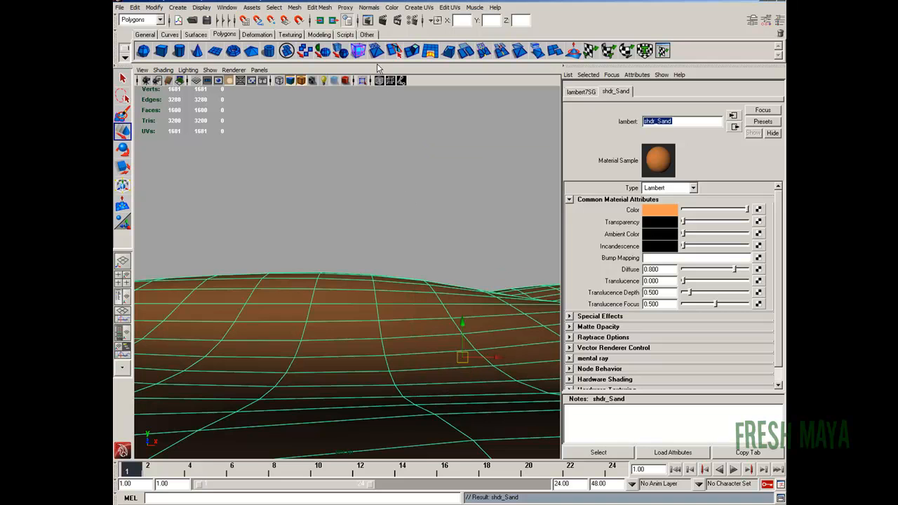
Render the current frame of the sand terrain from the perspective camera and close the render window.
left_click(384, 20)
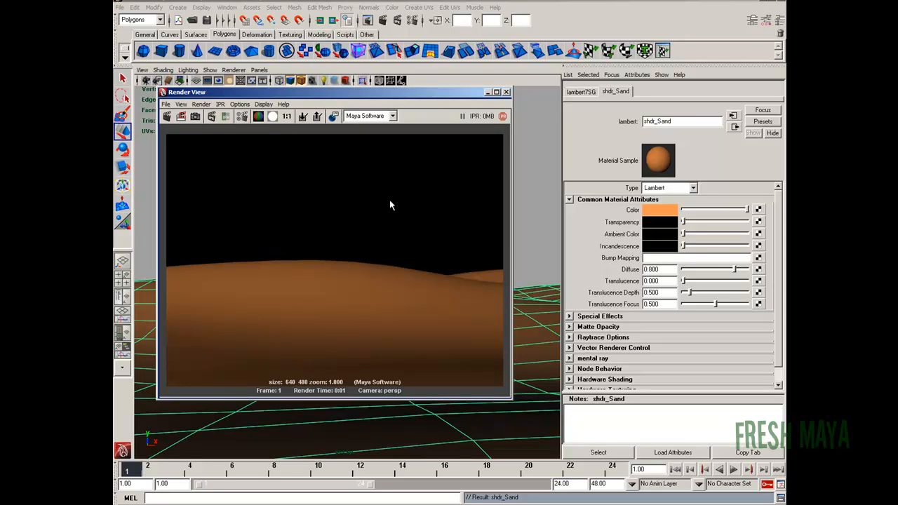
left_click(506, 92)
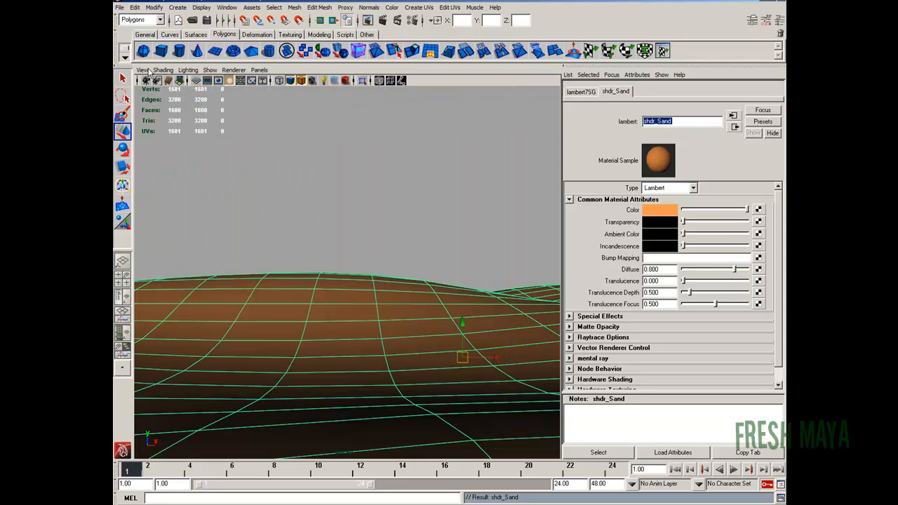
Set the perspective camera's environment background color to light blue with hue 194.82, saturation 0.504 and value 0.866.
left_click(145, 71)
left_click(177, 194)
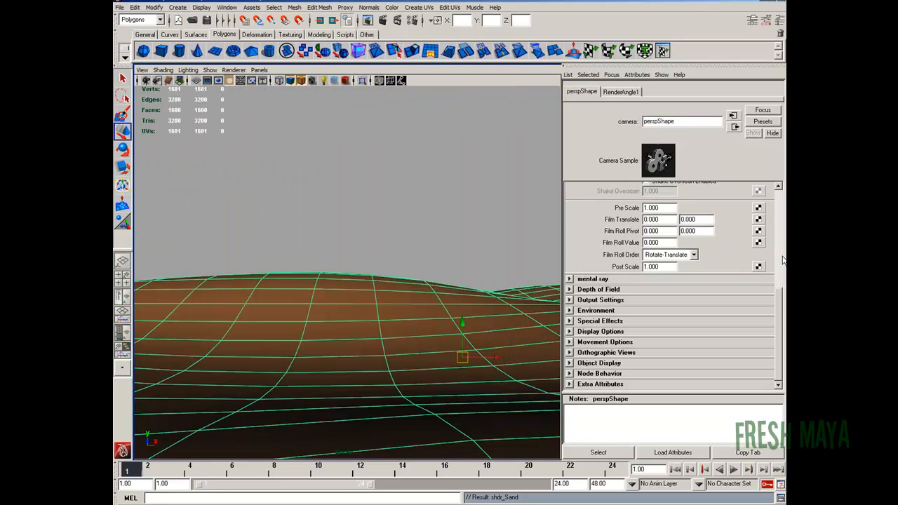
left_click(572, 311)
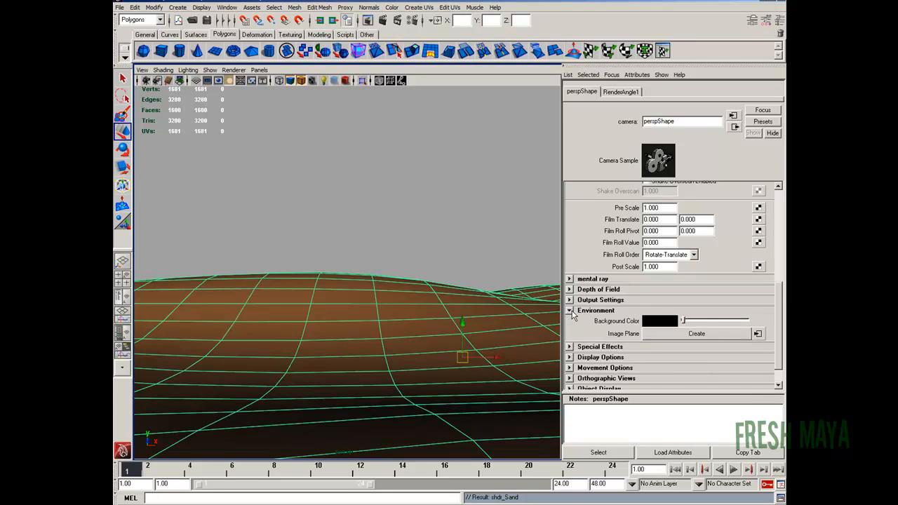
left_click(671, 323)
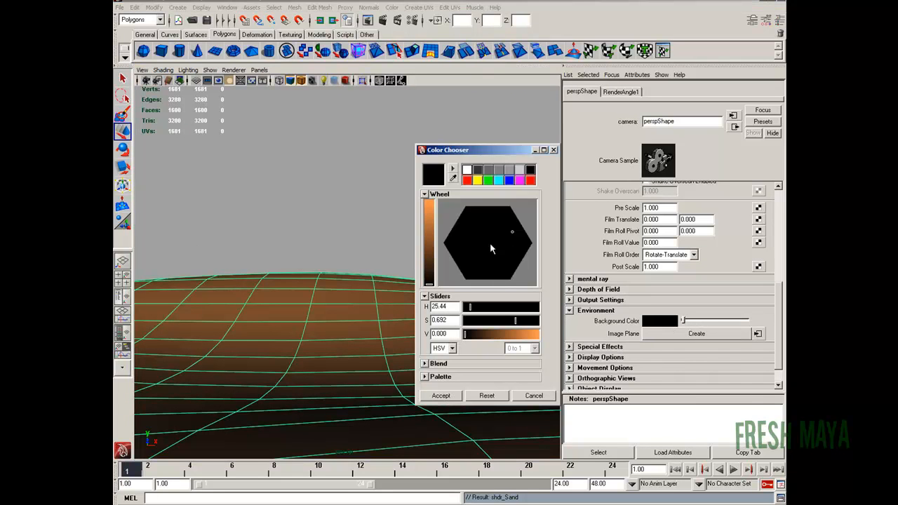
left_click_drag(465, 335, 587, 336)
left_click_drag(516, 322, 557, 322)
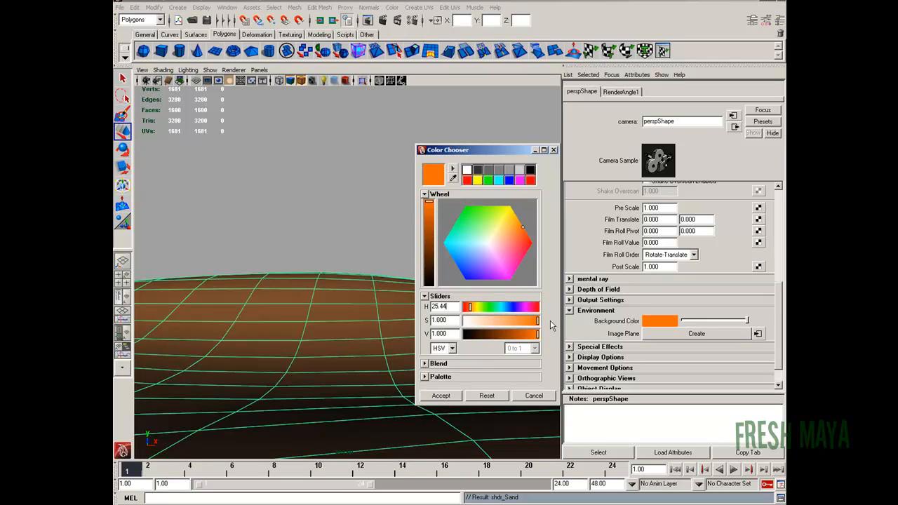
left_click_drag(482, 254, 445, 254)
mouse_move(530, 320)
left_mouse_down()
mouse_move(506, 323)
mouse_move(535, 334)
mouse_move(502, 321)
left_mouse_up()
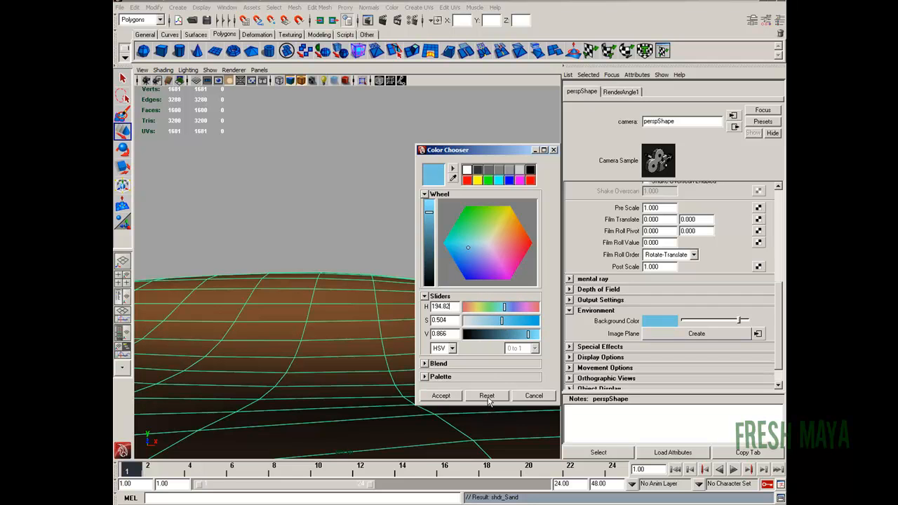
left_click(441, 396)
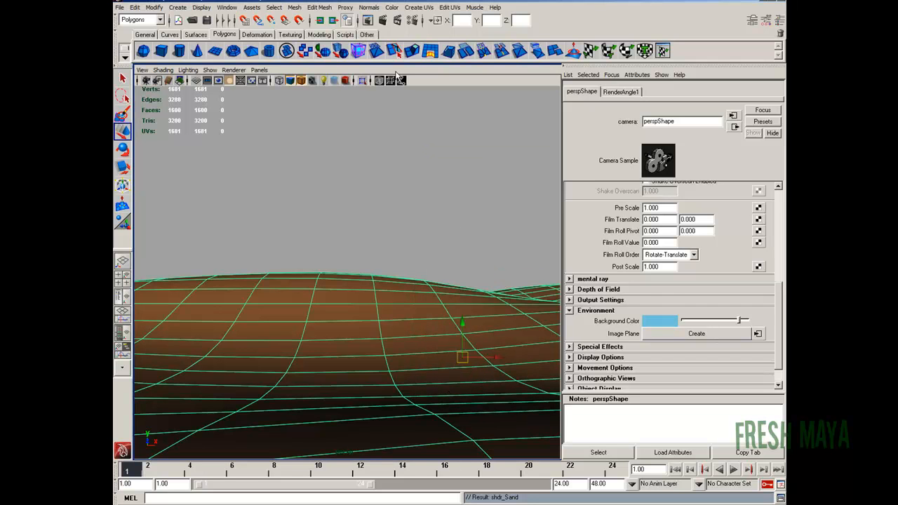
Darken the camera's background color to value 0.837, then render the current frame and close the render window.
left_click(659, 320)
left_click_drag(528, 336, 527, 337)
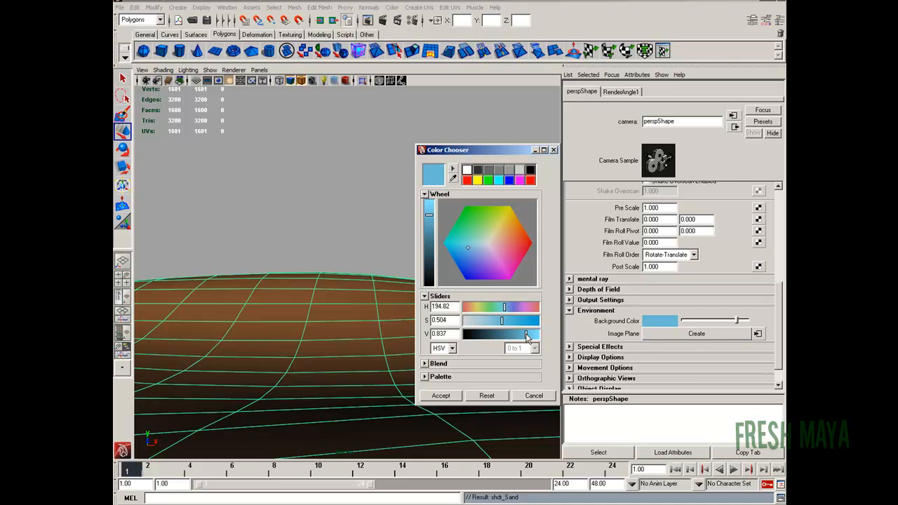
left_click(441, 396)
left_click(383, 20)
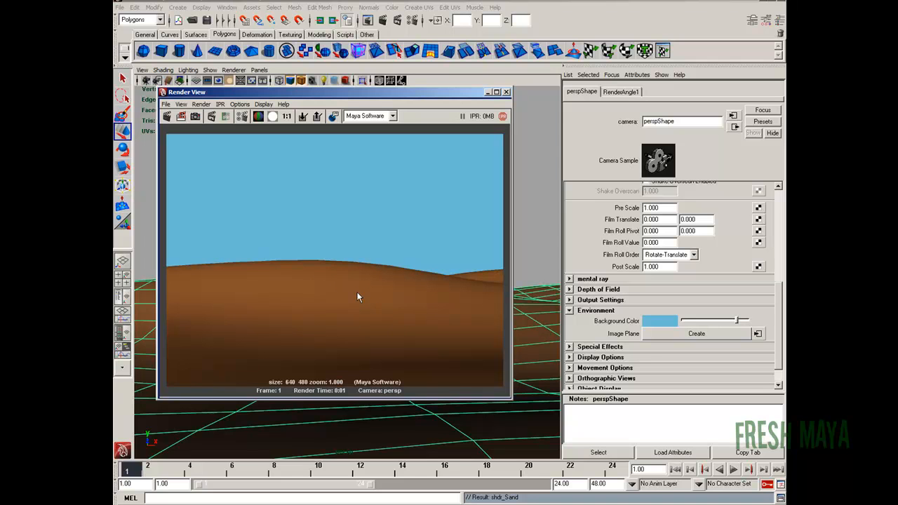
left_click(505, 92)
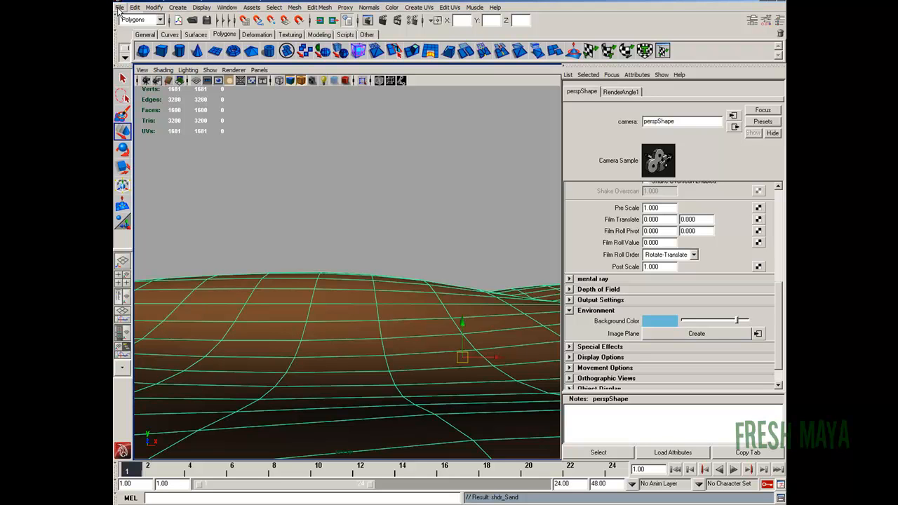
Save the scene to the Desktop as a mayaBinary file named DesertScene_1.
left_click(119, 8)
left_click(143, 55)
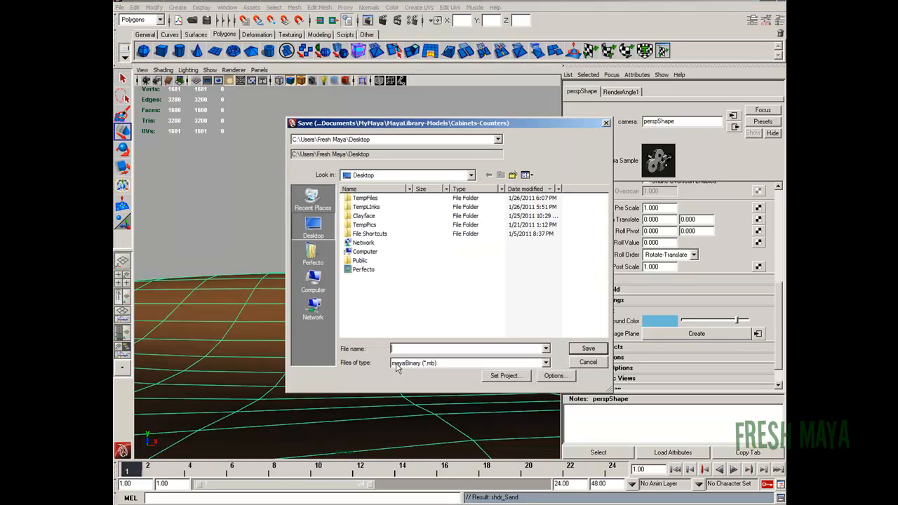
type("DesertScene_1")
left_click(582, 351)
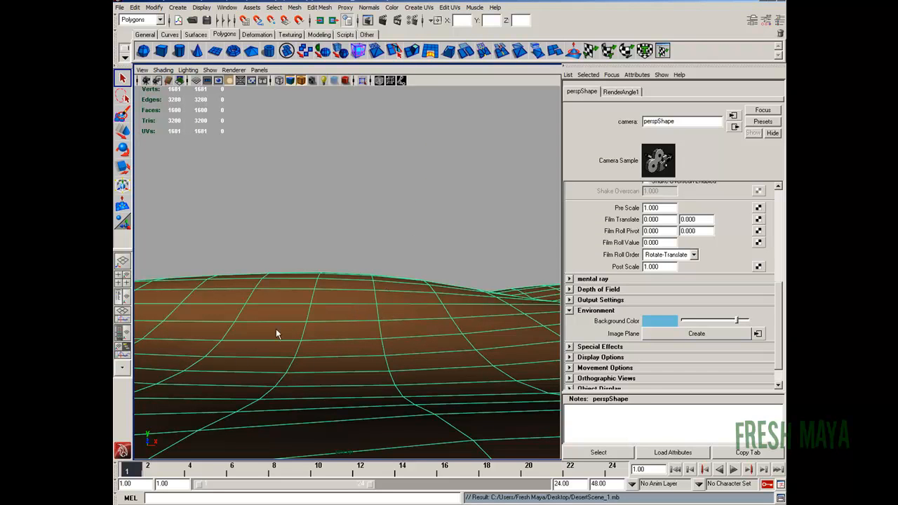
Select the terrain plane and connect a 2D Water texture to the shdr_Sand material's bump mapping.
left_click(371, 236)
left_click(380, 287)
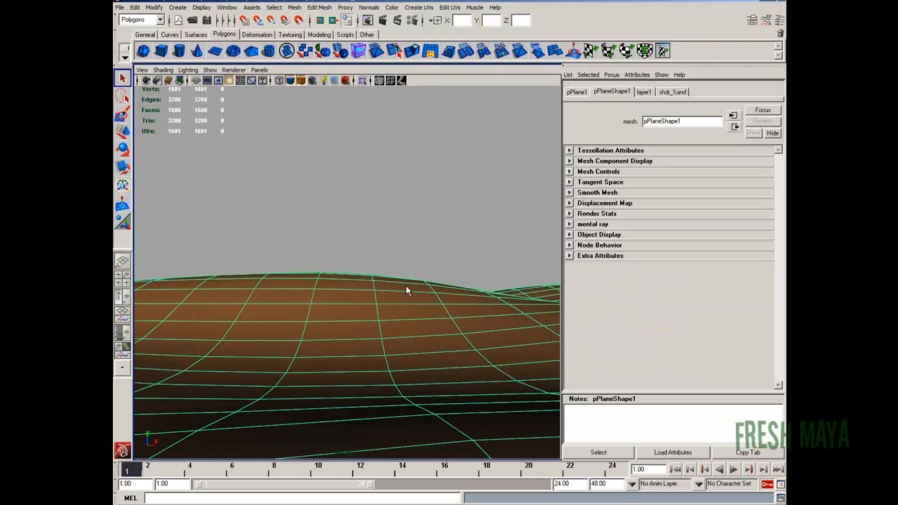
left_click(672, 92)
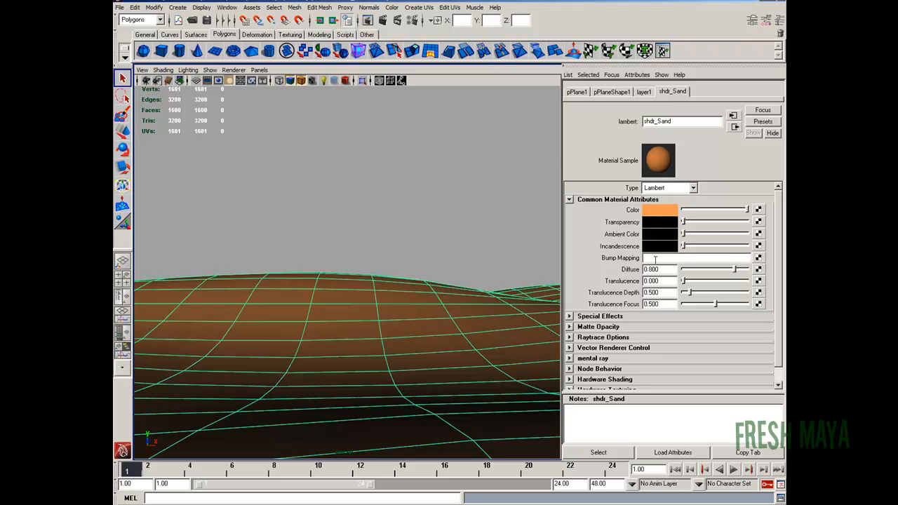
left_click(758, 258)
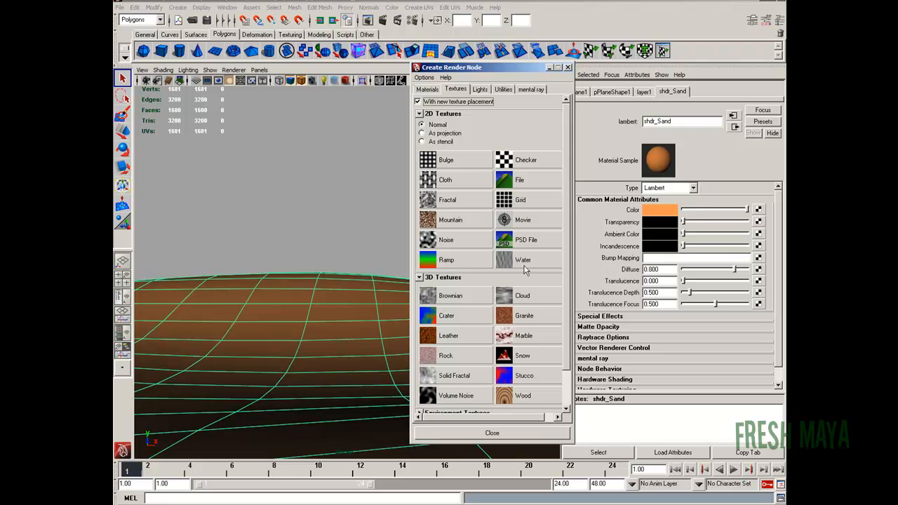
left_click(519, 261)
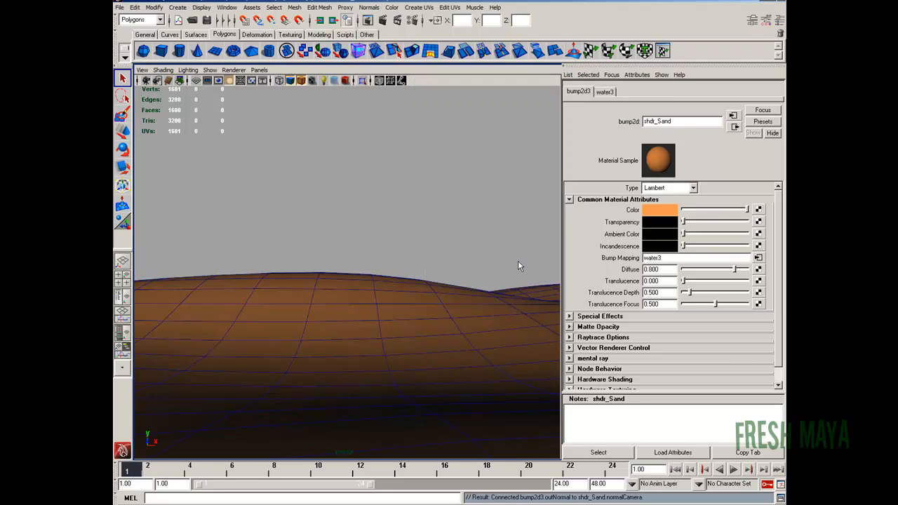
Set the bump depth to 0.01 and open the attributes of the connected water texture.
left_click(671, 208)
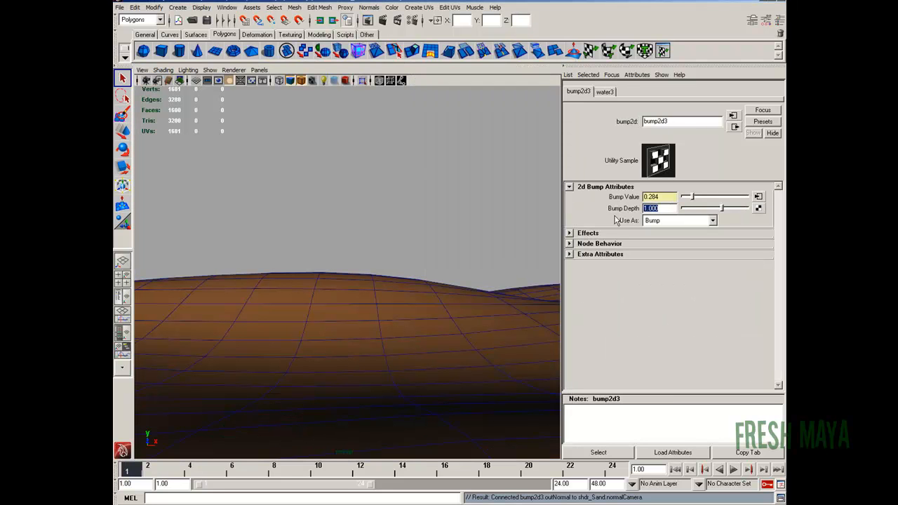
key("BackSpace")
type(".01")
key("Return")
left_click(664, 209)
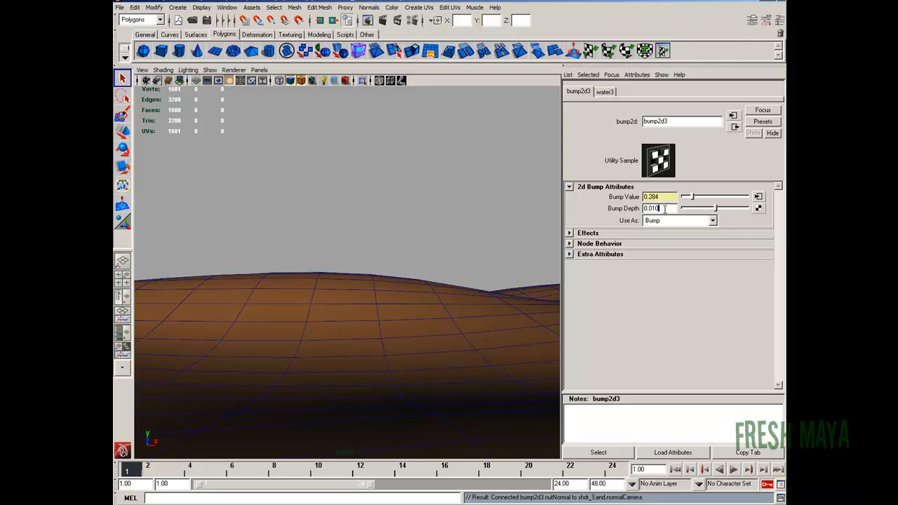
left_click(758, 196)
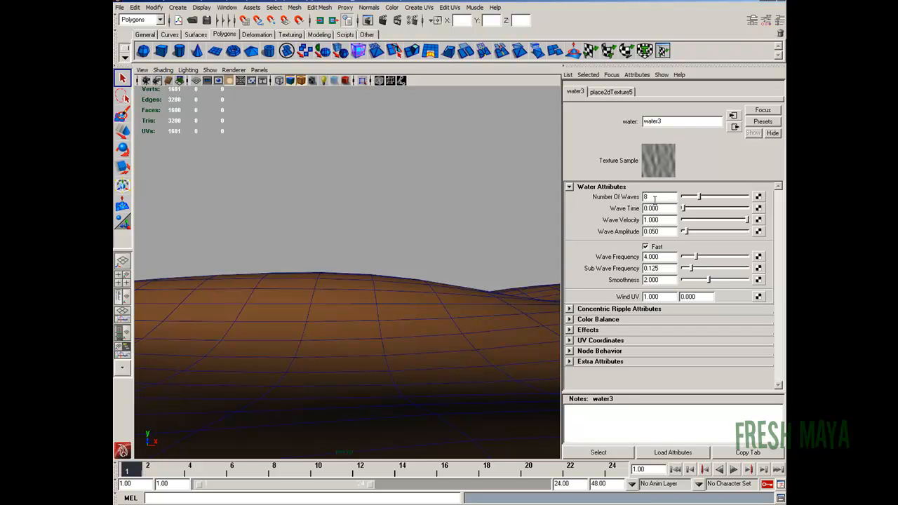
Examine the water texture's wave velocity, time, amplitude, frequency, smoothness and Wind UV settings.
double_click(660, 220)
double_click(665, 206)
double_click(663, 232)
double_click(669, 257)
double_click(667, 280)
double_click(657, 297)
double_click(703, 297)
left_click(664, 296)
left_click_drag(659, 297, 629, 295)
left_click_drag(696, 295, 677, 296)
left_click(661, 297)
Start an IPR render and mark a tuning region across the crest of the large dune.
left_click(396, 20)
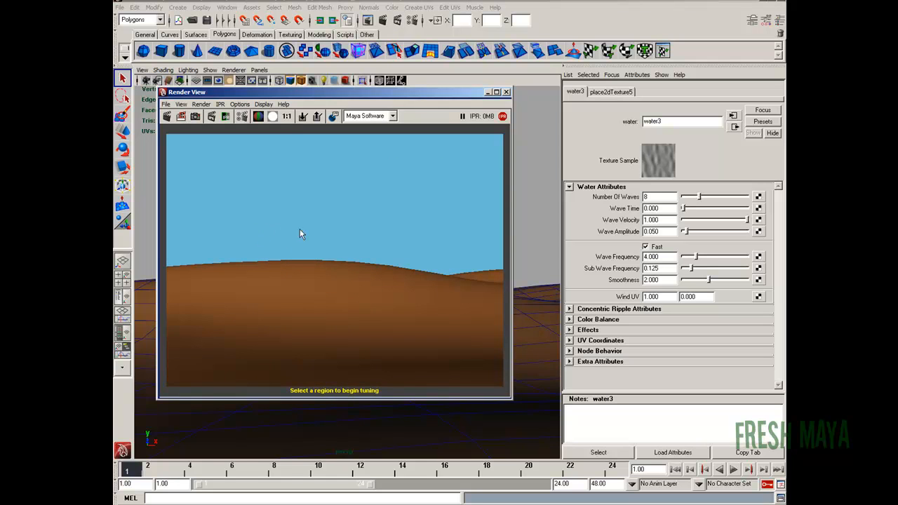
left_click_drag(259, 250, 359, 315)
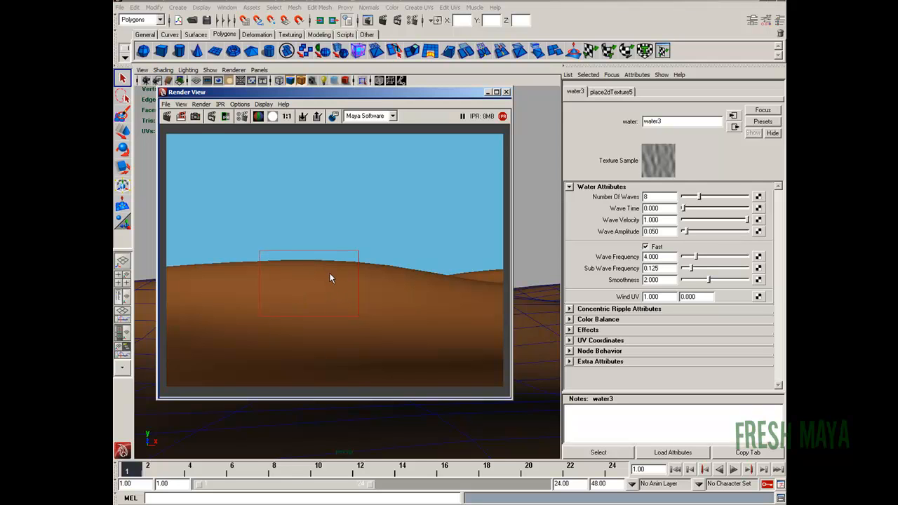
Try the water texture's number of waves at 20, 30 and 100 in the IPR region.
left_click(657, 197)
left_click_drag(672, 196, 611, 197)
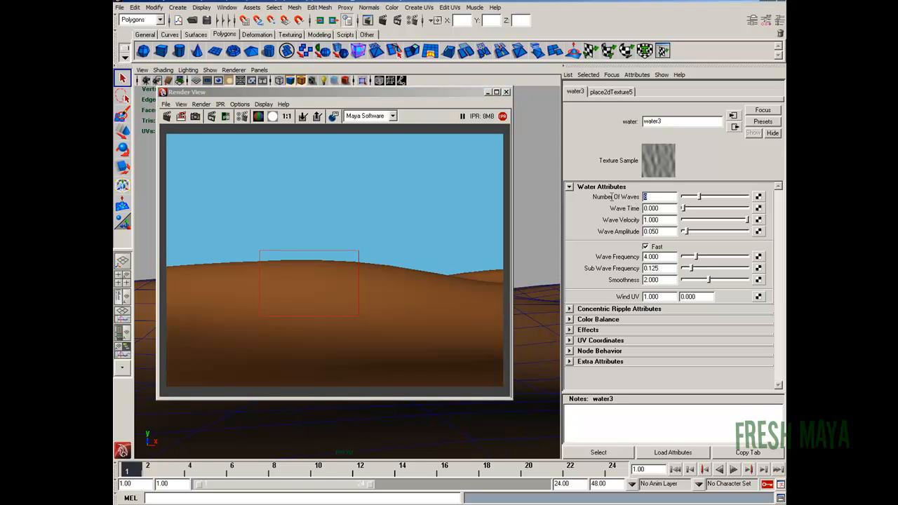
type("20")
key("Return")
type("30")
key("Return")
type("0")
key("Return")
Try wave frequencies of 20, 30 and 80 on the water texture.
left_click(664, 256)
type("20")
key("Return")
key("Return")
type("30")
key("Return")
type("80")
key("Return")
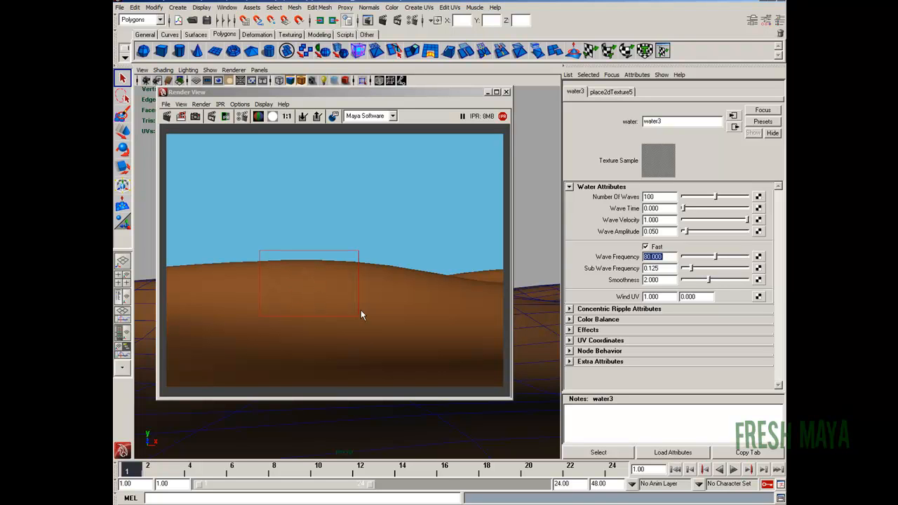
Test the water texture's wave frequency at 100, 150, 200 and 250, and settle on 200.
type("100")
key("Return")
type("150")
key("Return")
type("200")
key("Return")
type("250")
key("Return")
type("200")
key("Return")
Try the water texture's number of waves at 1, 10, 20 and 30, ending at 10.
double_click(655, 196)
type("1")
key("Return")
type("10")
key("Return")
type("20")
key("Return")
type("30")
key("Return")
type("20")
key("Return")
type("10")
key("Return")
type("20")
key("Return")
type("10")
key("Return")
Set the water texture's wave amplitude to 1.
double_click(652, 230)
type("1")
key("Return")
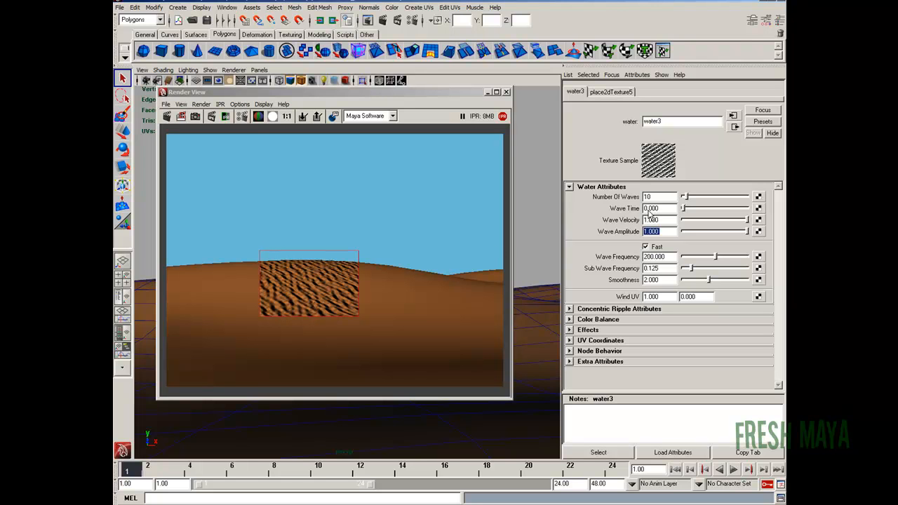
Raise the water texture's number of waves to 20 and then to 30.
double_click(657, 197)
type("20")
key("Return")
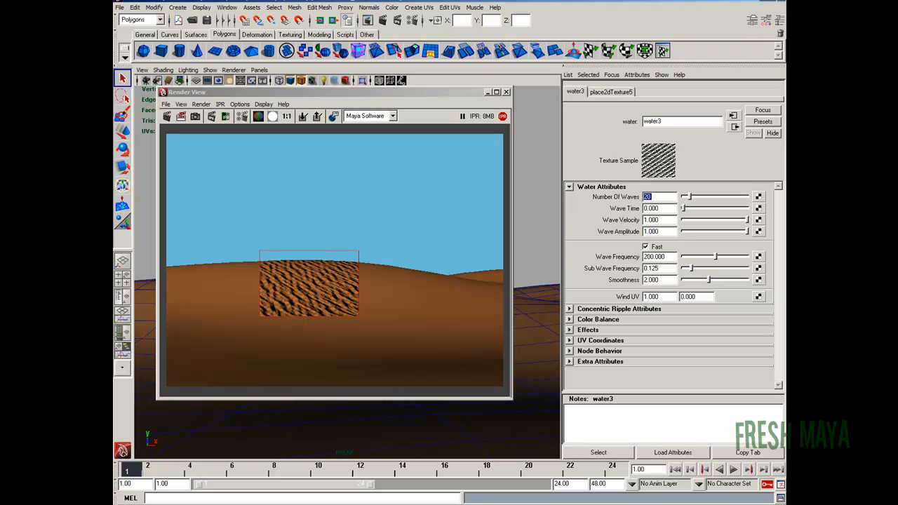
type("30")
key("Return")
Test sub wave frequencies of 0.1, 0.05, 0.03 and 0.04 on the water texture, and settle on 0.05.
left_click_drag(660, 270, 605, 274)
type("0.1")
key("Return")
type("0.05")
key("Return")
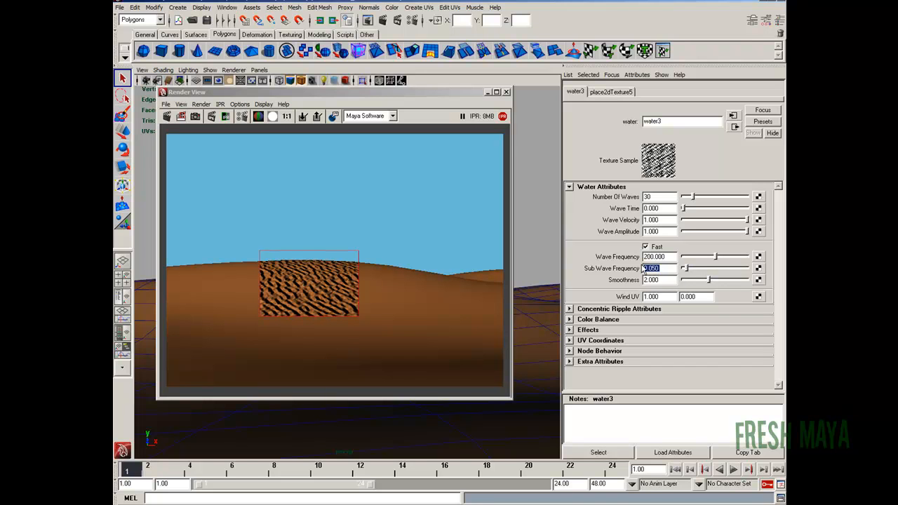
type("0.03")
key("Return")
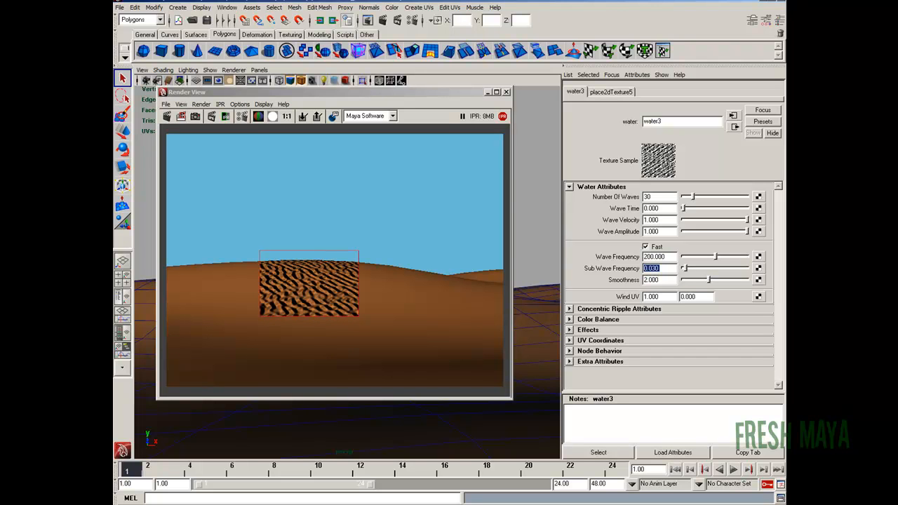
key("BackSpace")
type("0.04")
key("Return")
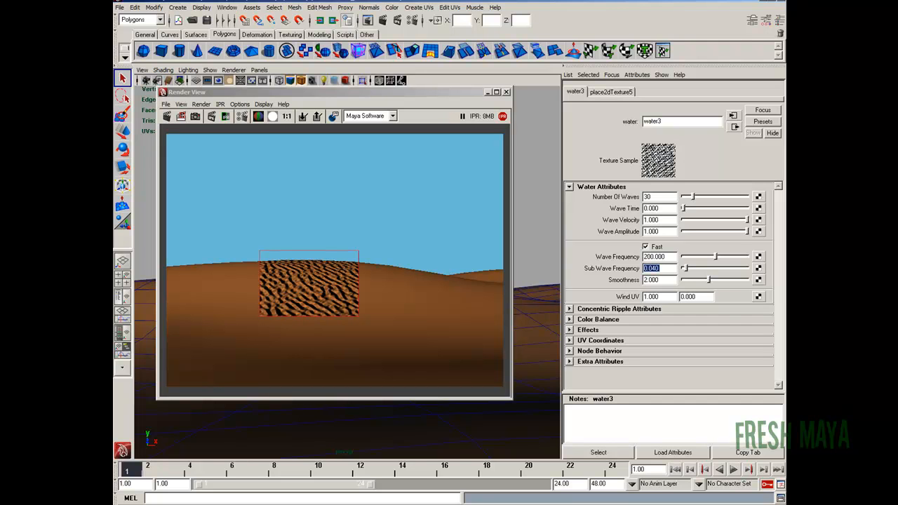
type("0.05")
key("Return")
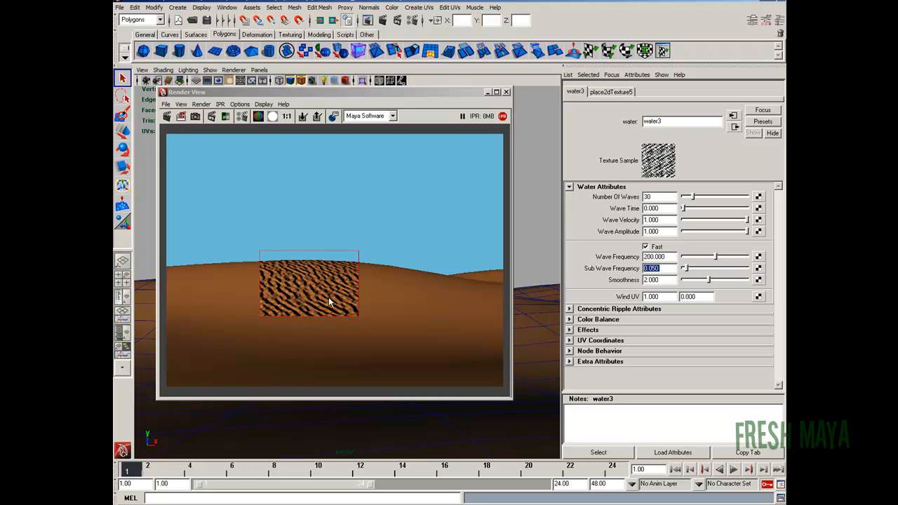
Test the water texture's smoothness at 10 and 0.1, then set it to 1.
key("Tab")
type("10")
key("Return")
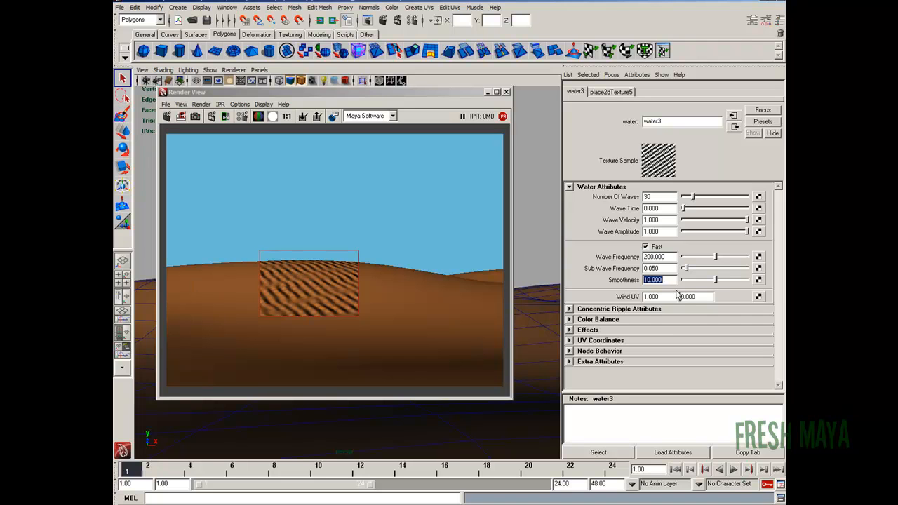
type("0.1")
key("Return")
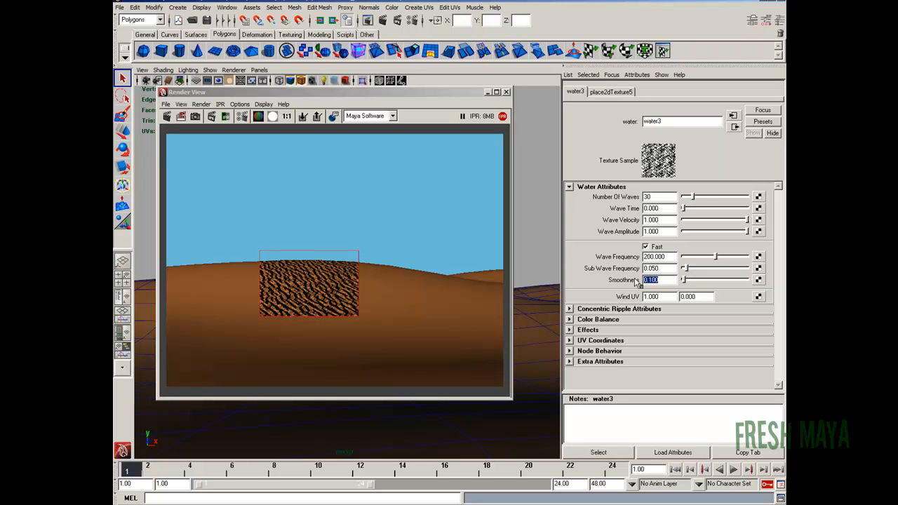
type("1")
key("Return")
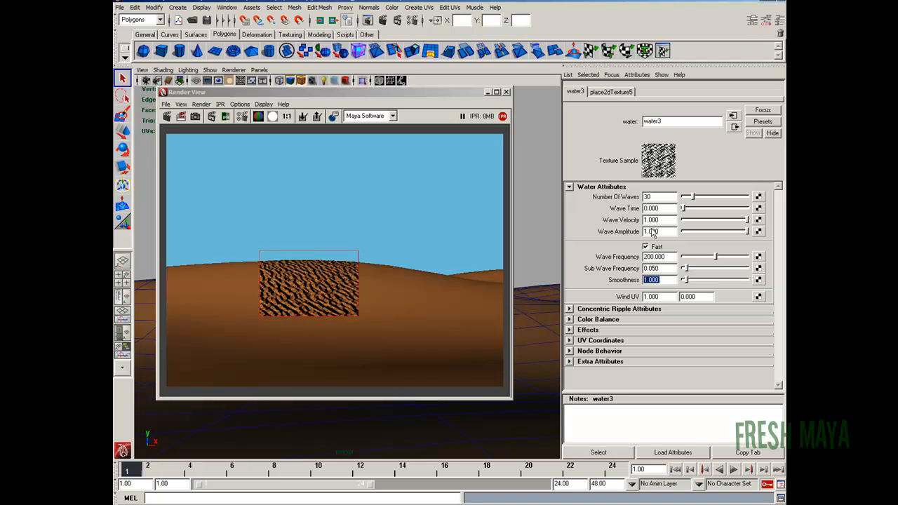
Test the water texture's wave amplitude at 0.5, 0.1 and 0.05, and settle on 0.1.
double_click(659, 232)
type("0.5")
key("Return")
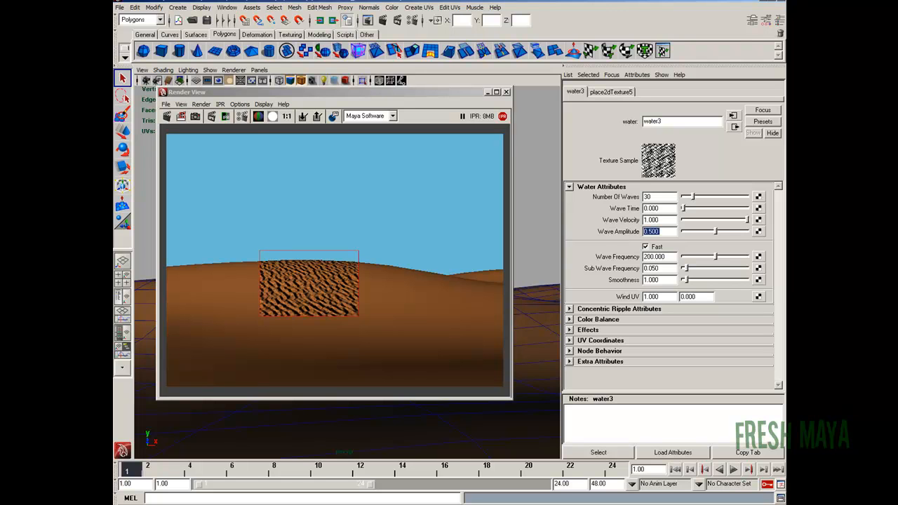
type("0.1")
key("Return")
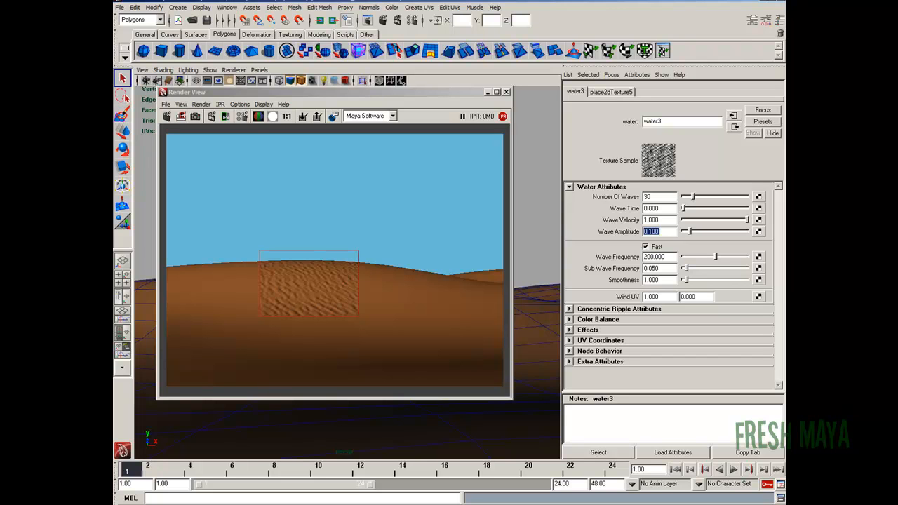
type("0.05")
key("Return")
type("1")
key("Return")
Close the IPR render and render the full current frame with the rippled sand bump.
double_click(661, 280)
left_click(506, 93)
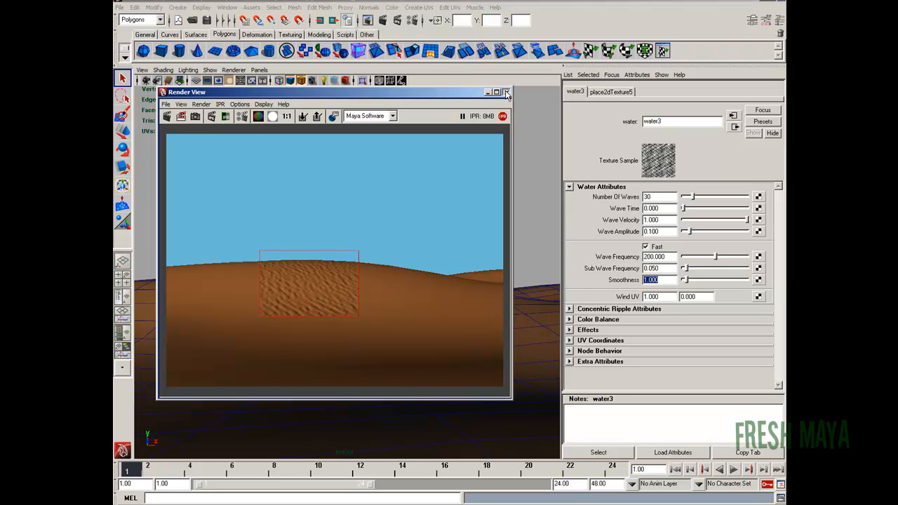
left_click(506, 93)
left_click(383, 19)
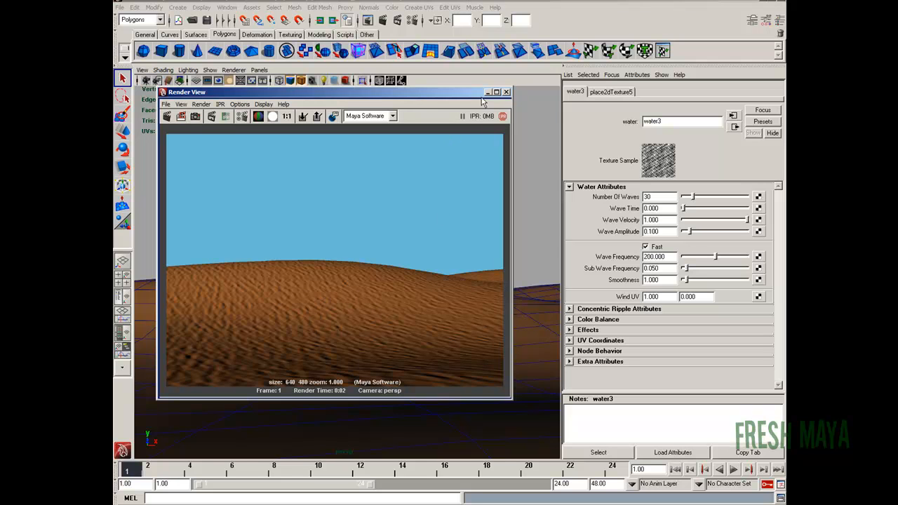
Set the water texture's wave amplitude to 0.05 and render the current frame to check the ripples.
double_click(665, 231)
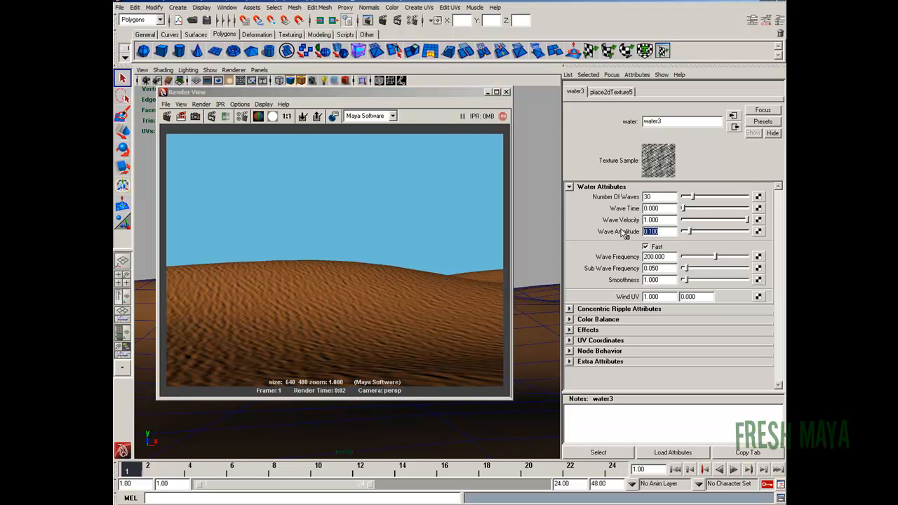
type("0.05")
key("Return")
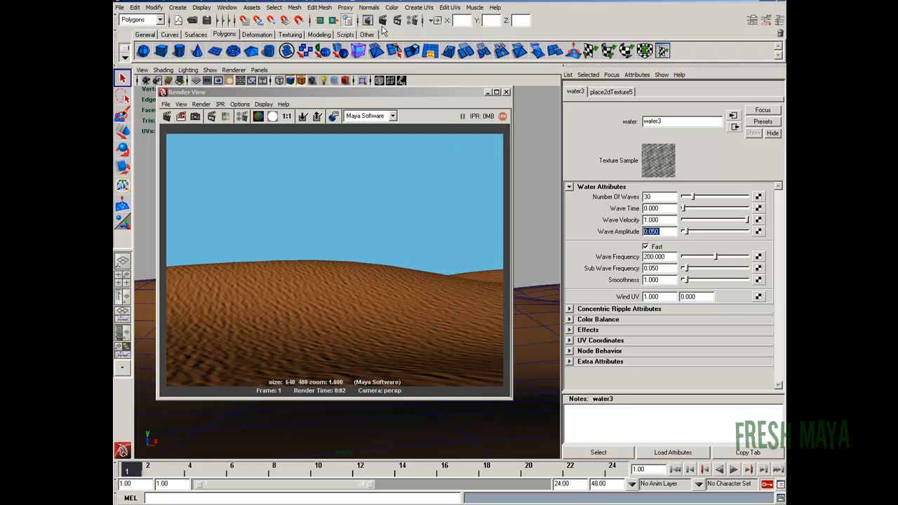
left_click(383, 22)
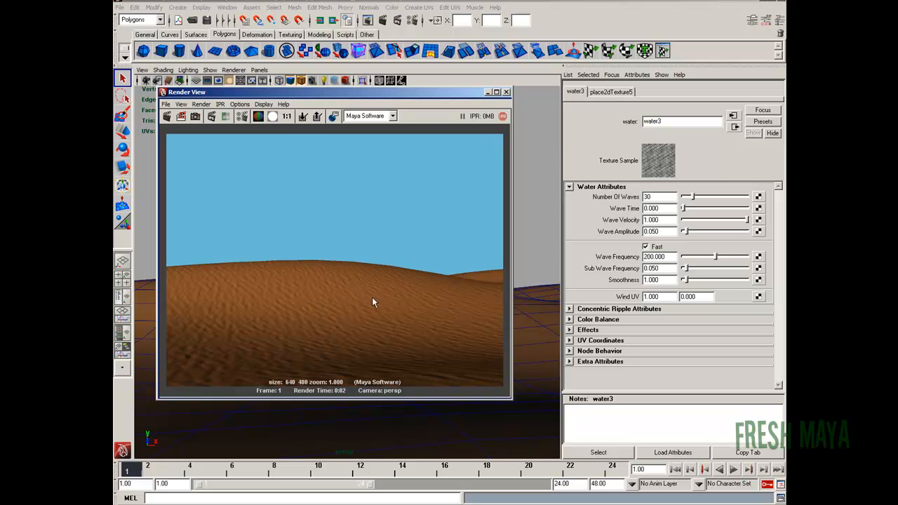
left_click(506, 92)
Save the scene to the Desktop as a new version named DesertScene_2.
left_click(120, 8)
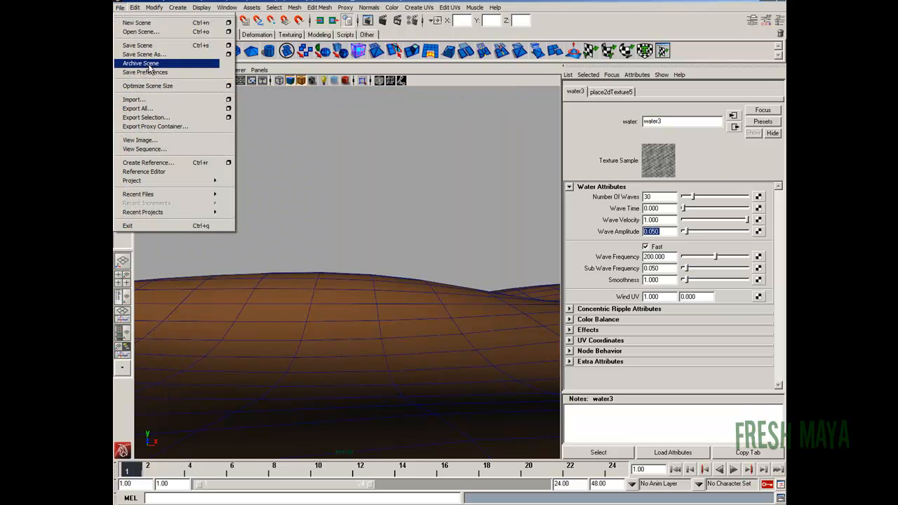
left_click(152, 54)
left_click(378, 198)
double_click(435, 348)
left_click(444, 349)
key("BackSpace")
type("2")
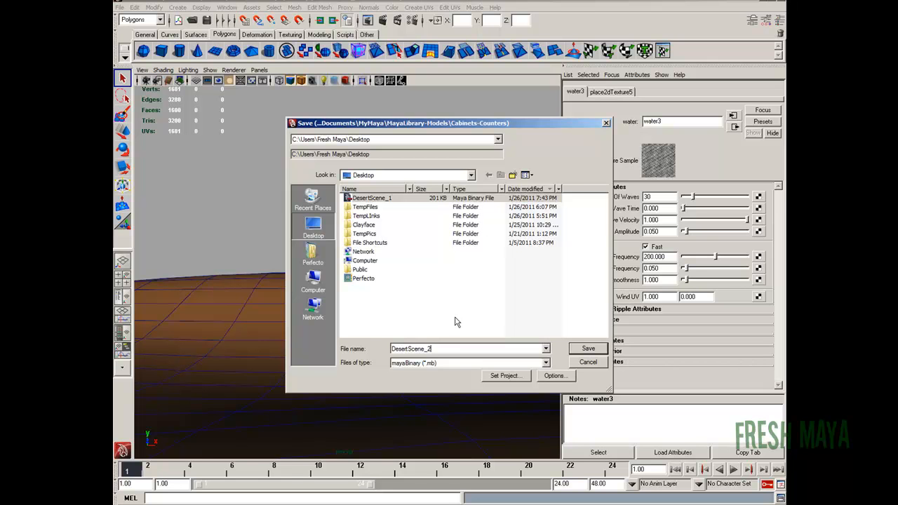
key("Return")
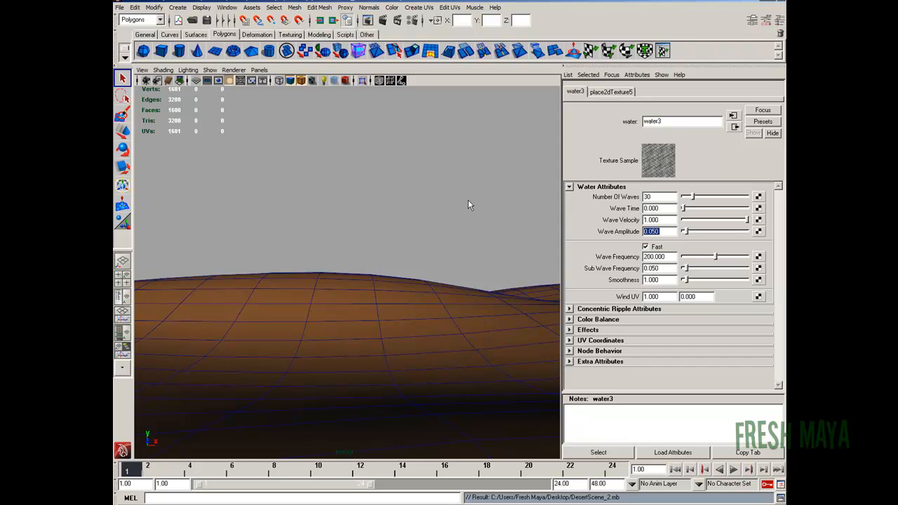
Create a directional light at the origin and raise it to about Y 12.75, above the sand terrain.
left_click(779, 21)
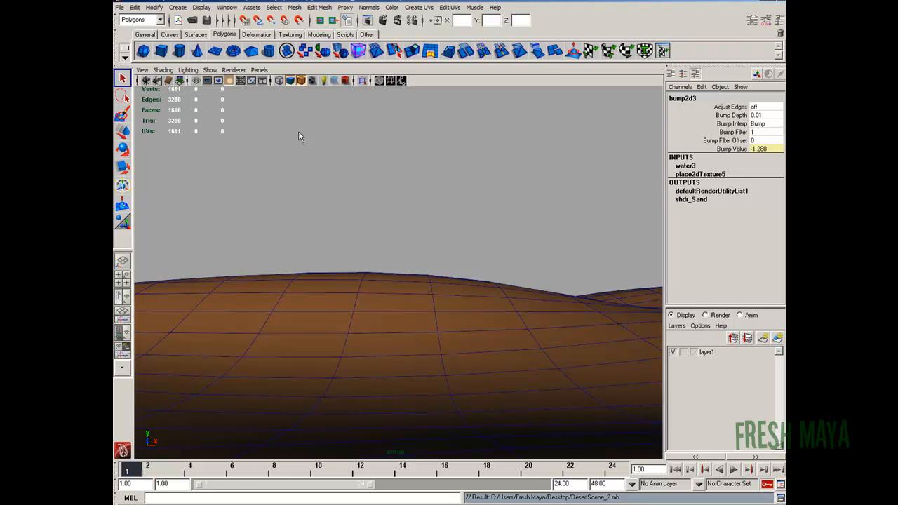
left_click(177, 7)
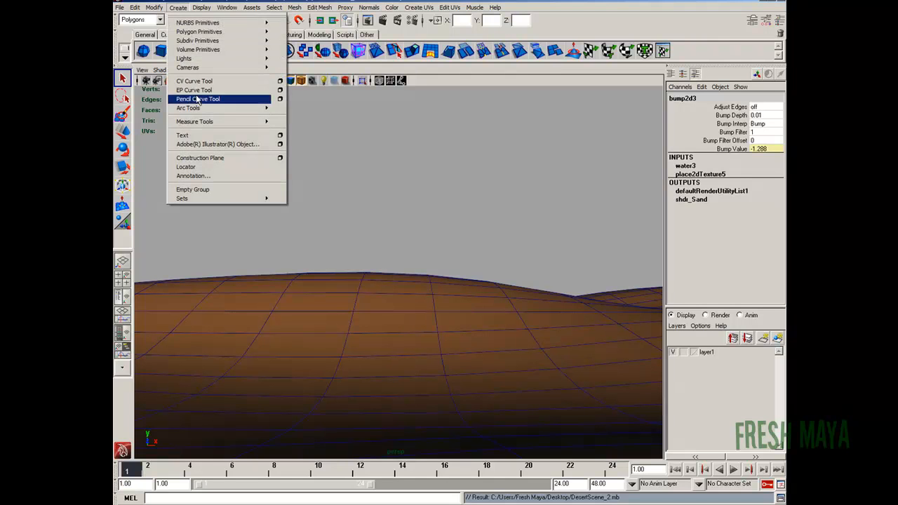
mouse_move(211, 59)
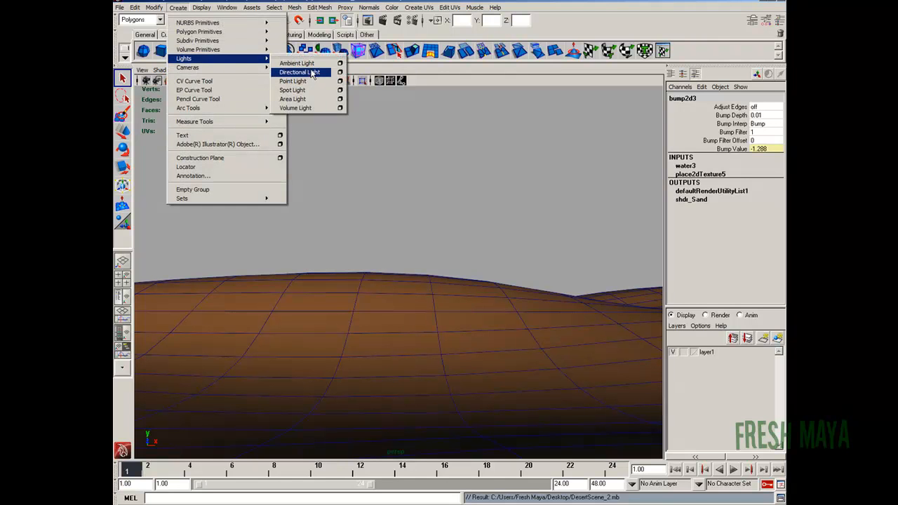
left_click(318, 73)
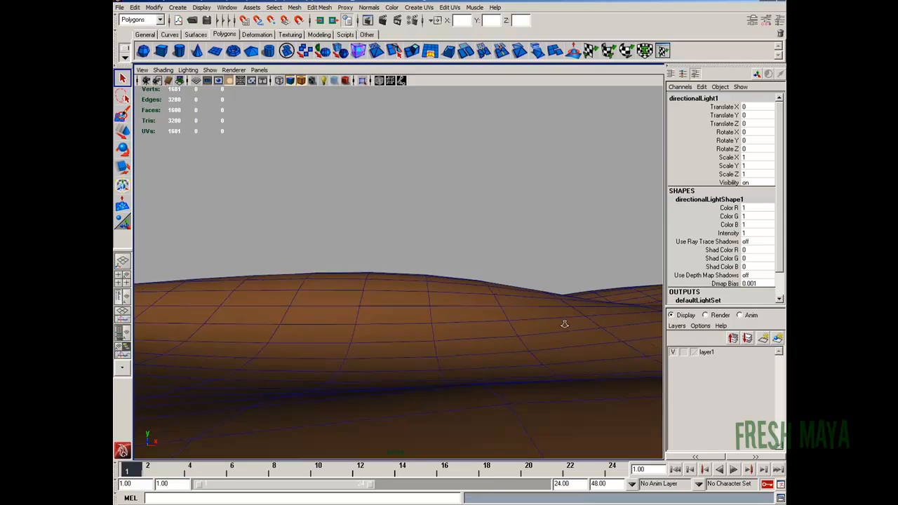
right_click_drag(581, 323, 462, 314, "alt")
left_click_drag(462, 314, 450, 327, "alt")
key("w")
left_click_drag(424, 380, 415, 287, "alt")
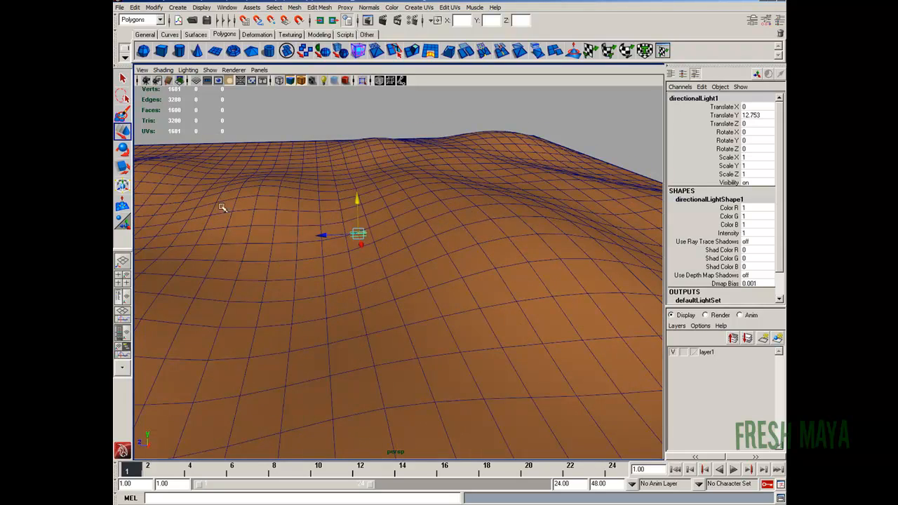
View the light's placement over the whole terrain and restore the bookmarked camera view.
right_click_drag(381, 261, 301, 235, "alt")
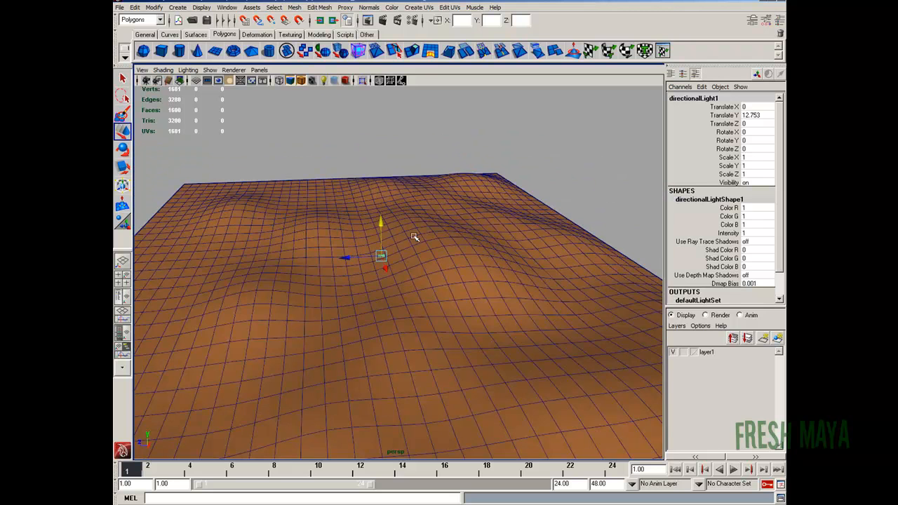
right_click_drag(396, 247, 319, 245, "alt")
left_click_drag(318, 244, 423, 240, "alt")
right_click_drag(316, 246, 402, 270, "alt")
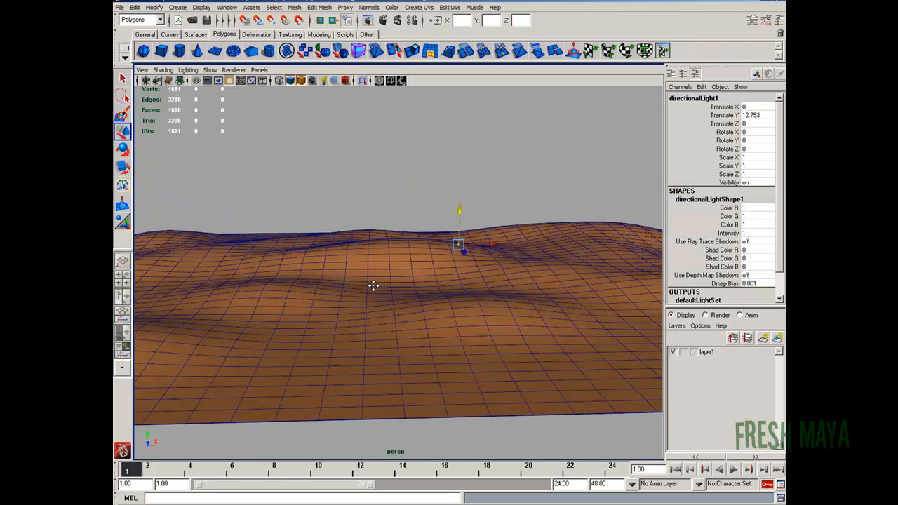
left_click(142, 69)
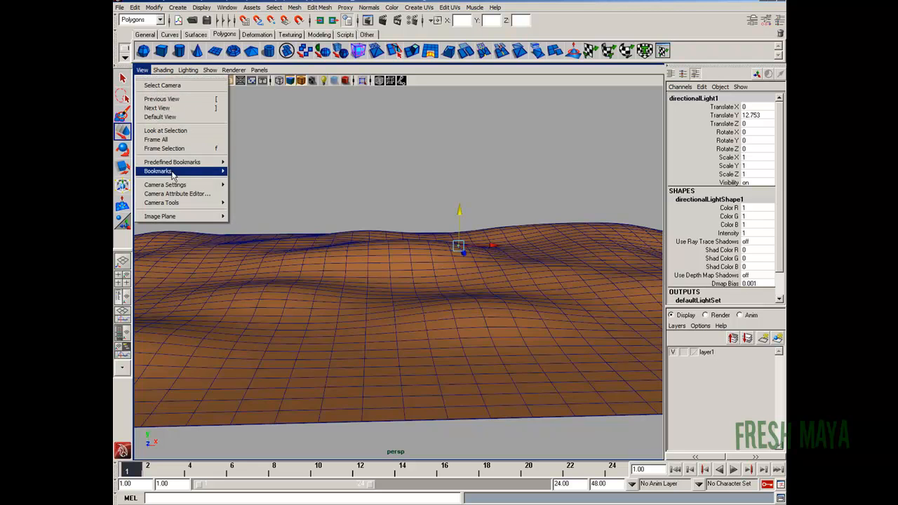
mouse_move(171, 174)
left_click(245, 177)
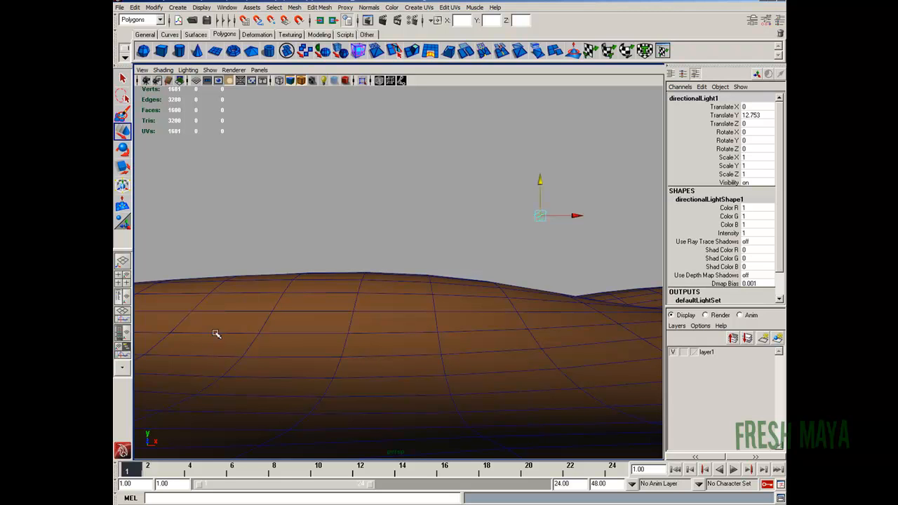
Show the directional light's aim manipulator and move the light to about Y 15.9 and Z -5.6.
left_click(541, 213)
key("t")
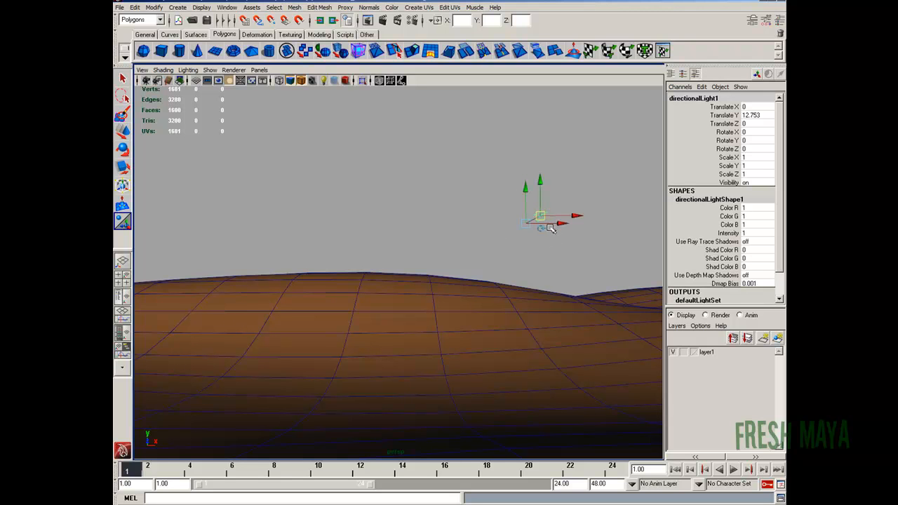
left_click_drag(540, 218, 278, 296, "alt")
middle_click_drag(278, 296, 519, 271, "alt")
left_click_drag(518, 271, 511, 274, "alt")
key("f")
right_click_drag(618, 272, 217, 278, "alt")
left_click_drag(421, 276, 491, 195, "alt")
left_click_drag(516, 146, 519, 186)
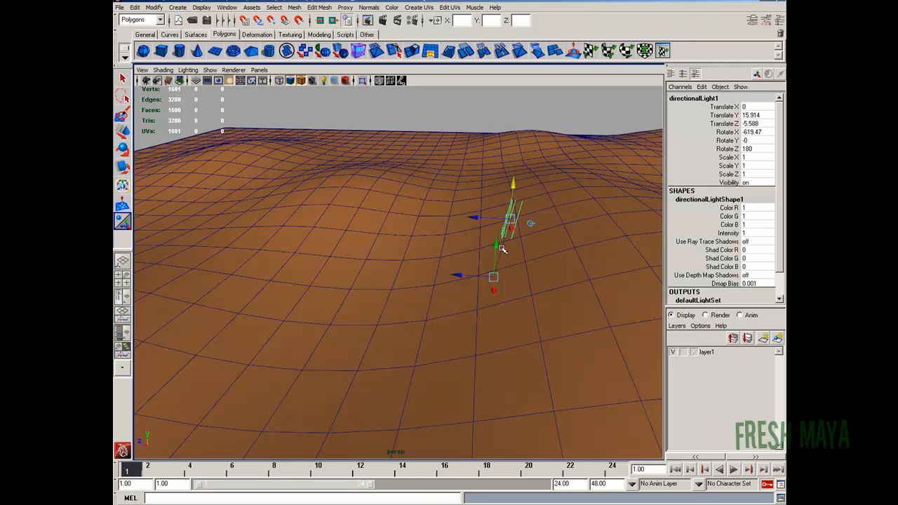
Aim the directional light diagonally across the dunes by moving its target, to about -564.4 Rotate X and 44.2 Rotate Y.
left_click(470, 276)
key("ctrl+z")
left_click_drag(471, 275, 471, 275)
left_click(467, 278)
key("ctrl+z")
left_click_drag(475, 277, 427, 262)
left_click_drag(348, 258, 370, 257, "alt")
left_click_drag(431, 249, 550, 207, "alt")
key("space")
left_click_drag(456, 230, 484, 288, "alt")
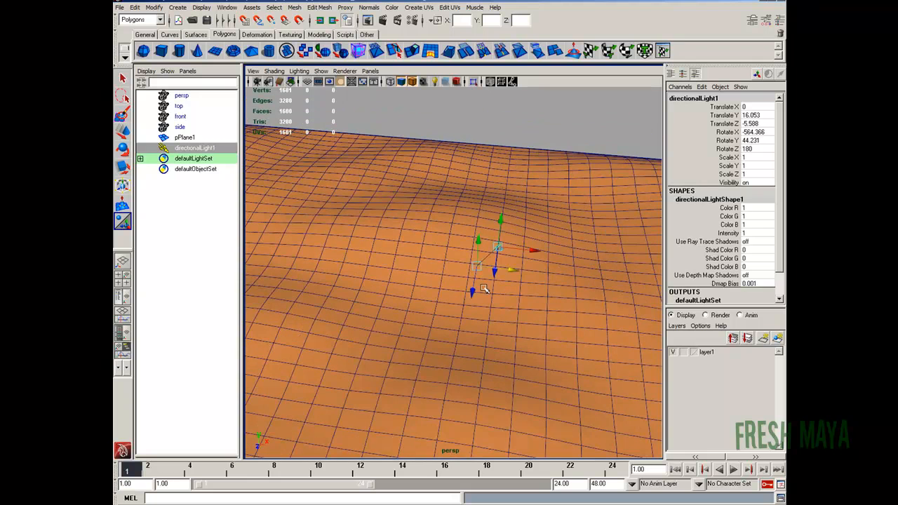
Restore the bookmarked view in a single perspective pane and shift the light to about X -0.7.
left_click(125, 261)
left_click(143, 69)
mouse_move(232, 178)
left_click(261, 171)
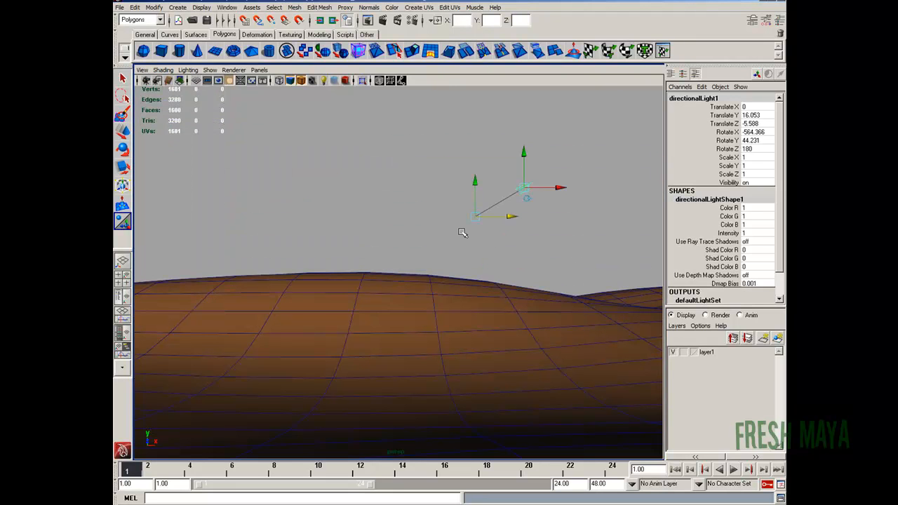
mouse_move(550, 187)
left_mouse_down()
mouse_move(519, 155)
mouse_move(553, 191)
left_mouse_up()
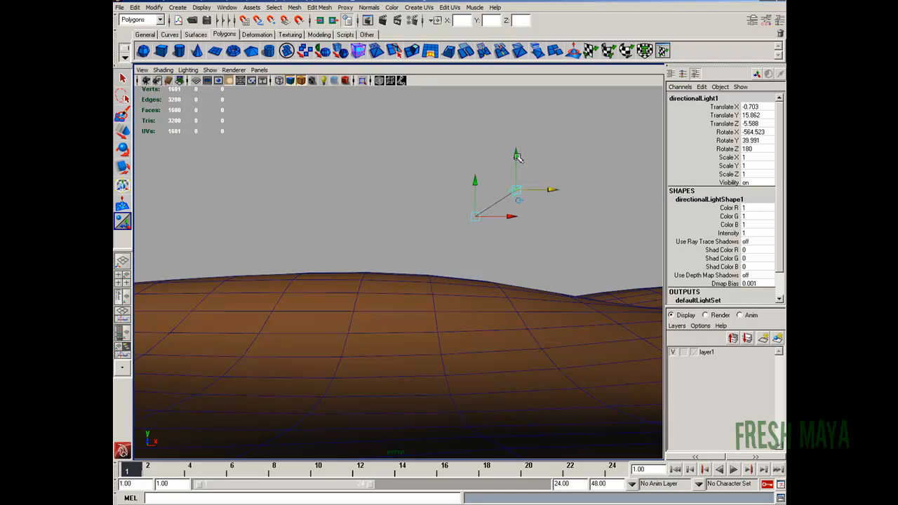
Render the current frame with the directional light and inspect the image at actual size.
left_click(384, 20)
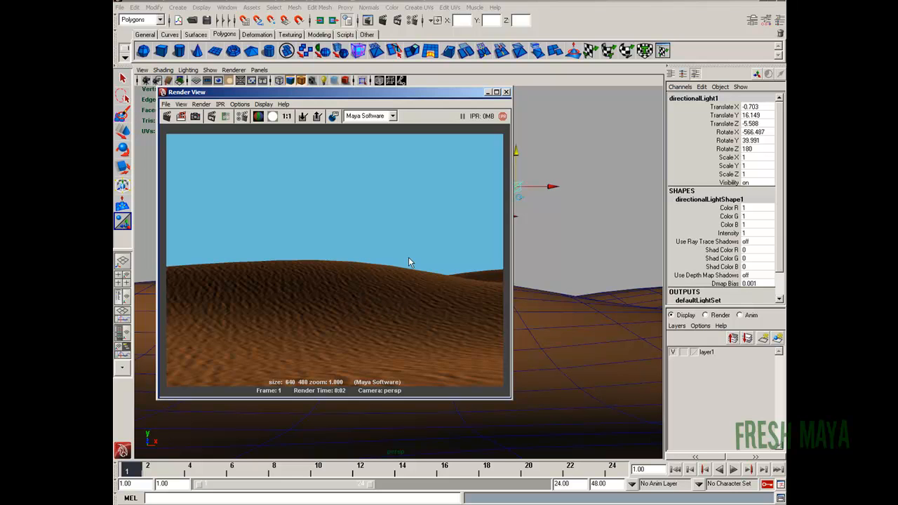
left_click(305, 117)
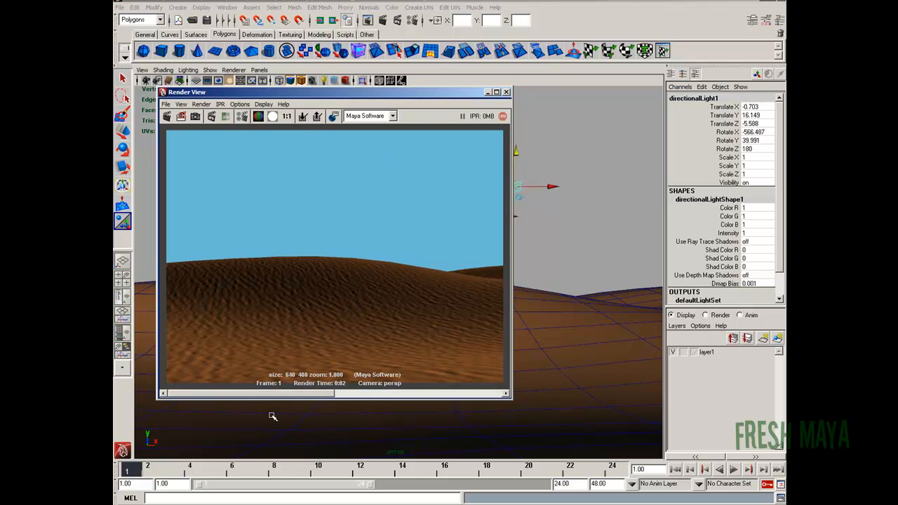
left_click_drag(287, 394, 220, 390)
left_click(507, 94)
Open the sand material's water bump texture, set its wave amplitude to 0.04 and render the frame.
left_click(436, 301)
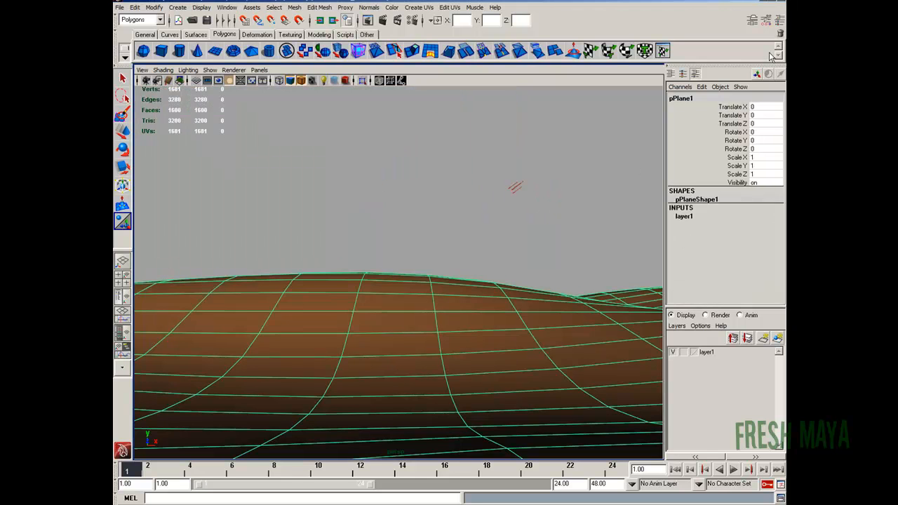
left_click(751, 20)
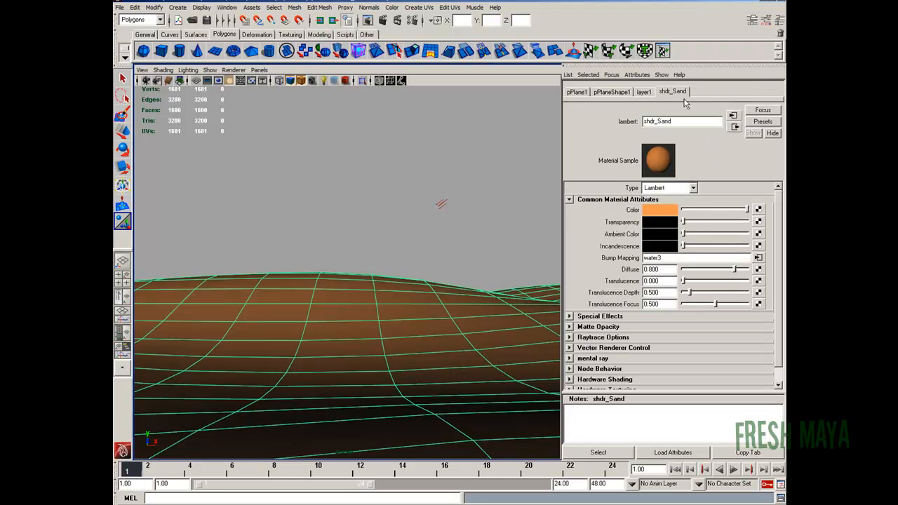
left_click(758, 258)
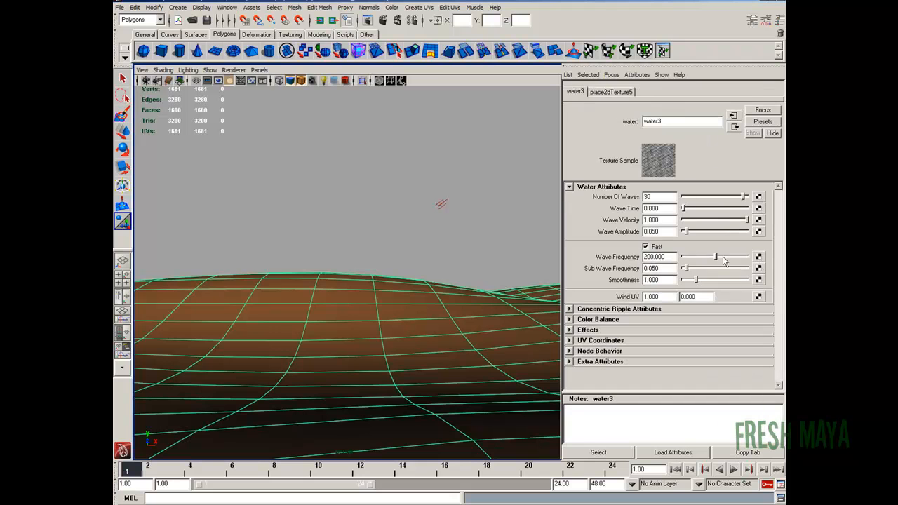
double_click(664, 232)
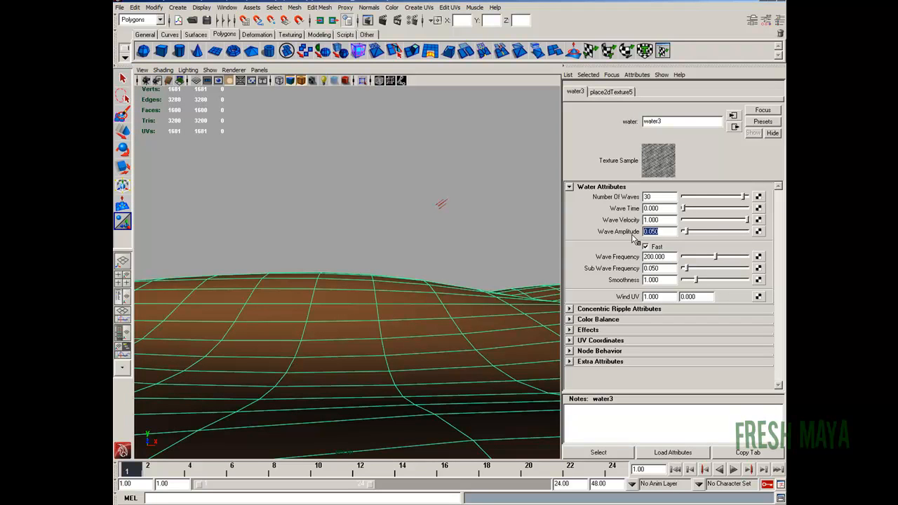
key("BackSpace")
type("0.04")
key("Return")
left_click(386, 20)
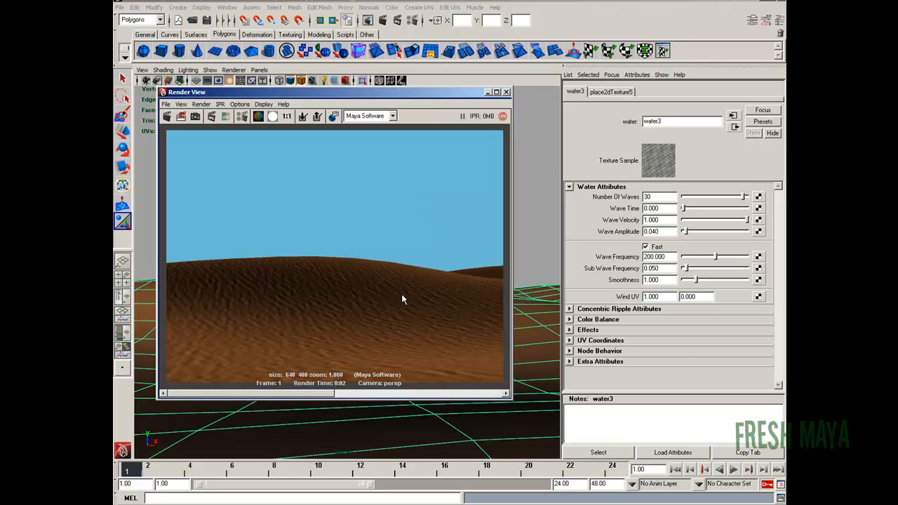
left_click(506, 92)
Try a wave amplitude of 0.025 on the water texture and render the frame.
double_click(656, 269)
double_click(664, 231)
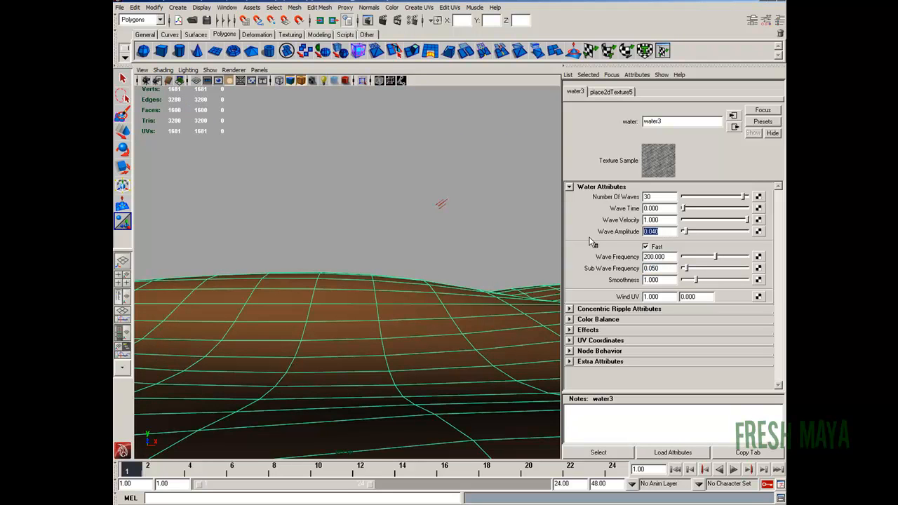
type("0")
type(".025")
key("Return")
left_click(385, 20)
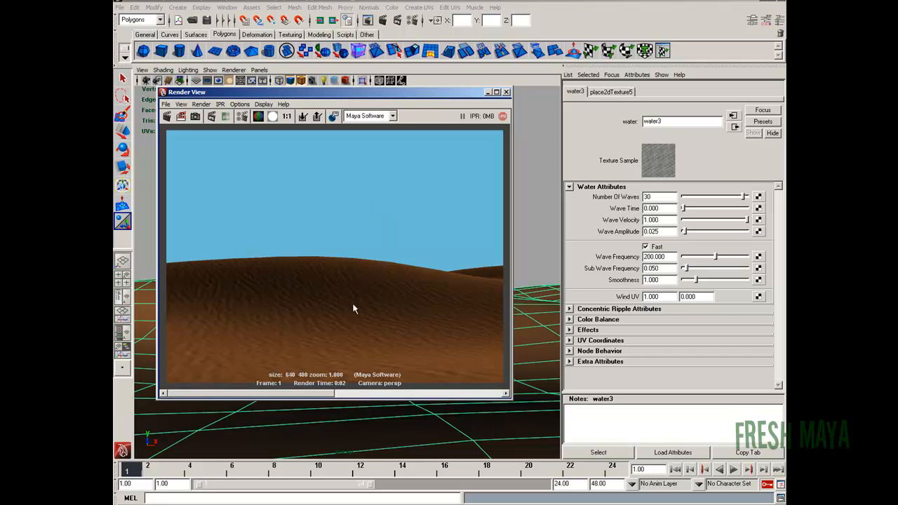
left_click(507, 91)
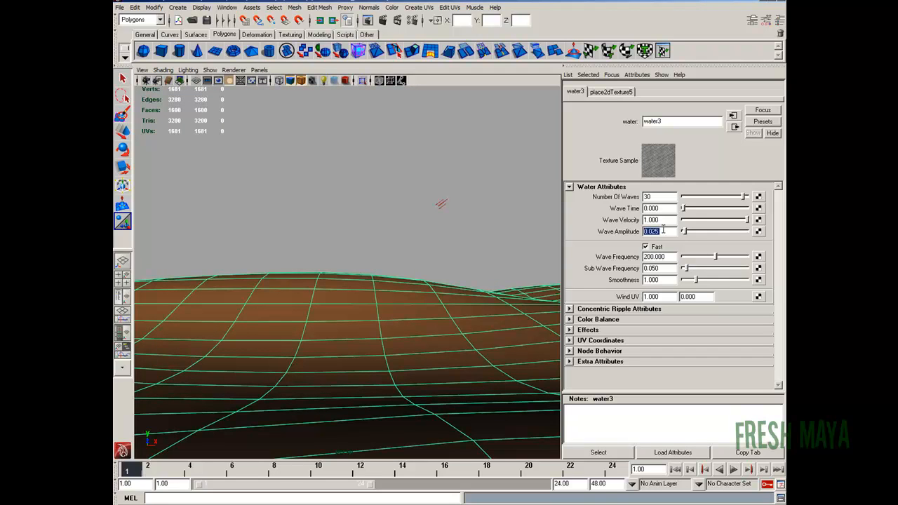
Set the water texture's wave amplitude to 0.03 and render the frame to check the ripples.
type("0.030")
key("Return")
left_click(382, 21)
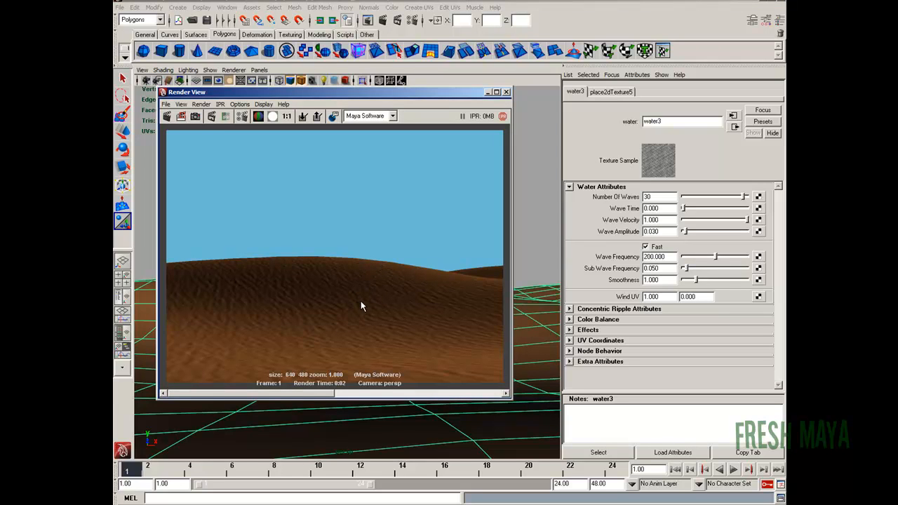
left_click(507, 93)
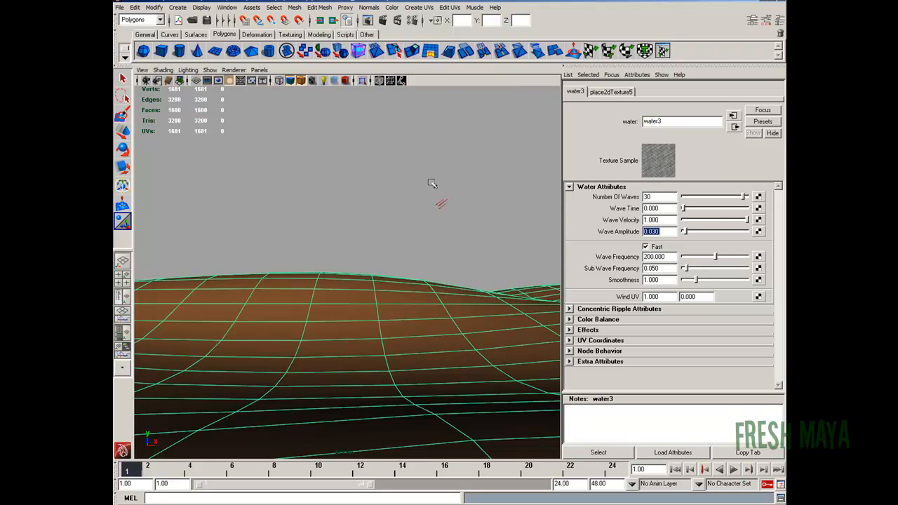
Select the directional light, display the viewport with scene lighting and raise the light's intensity to about 1.65.
left_click_drag(432, 184, 452, 255)
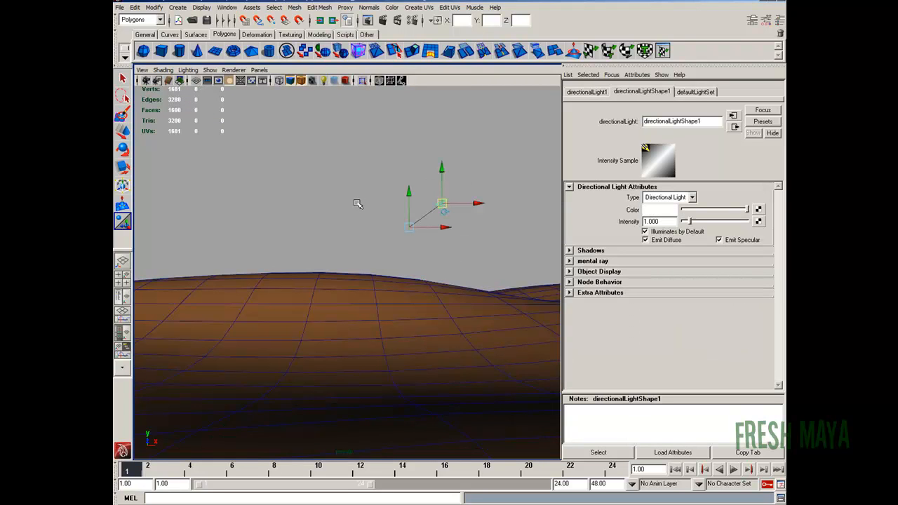
key("7")
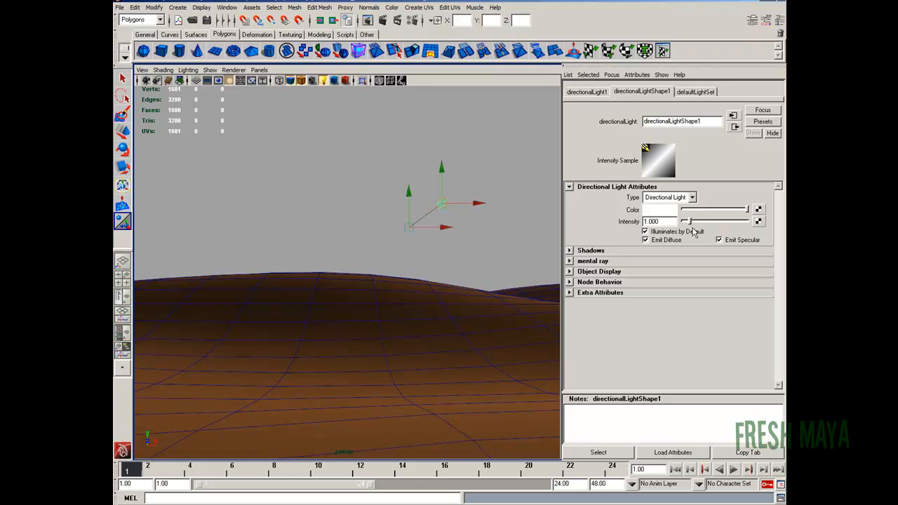
mouse_move(690, 222)
left_mouse_down()
mouse_move(719, 225)
mouse_move(642, 221)
mouse_move(696, 222)
left_mouse_up()
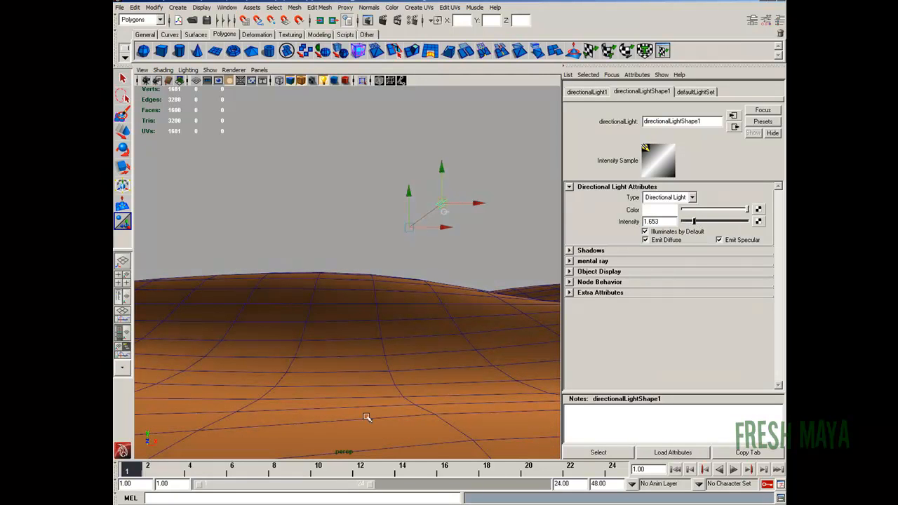
Shift the directional light's aim slightly with its manipulator and render the frame to check the dune shading.
left_click_drag(443, 168, 468, 212)
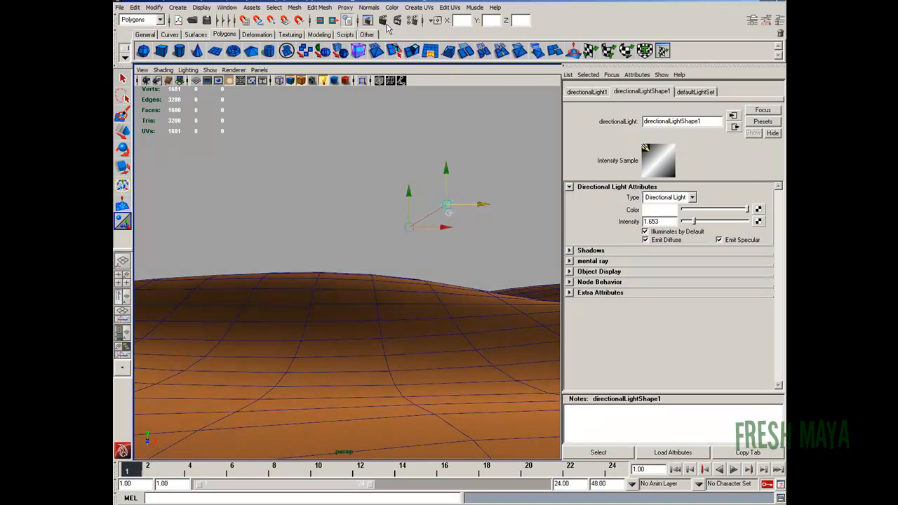
left_click(382, 20)
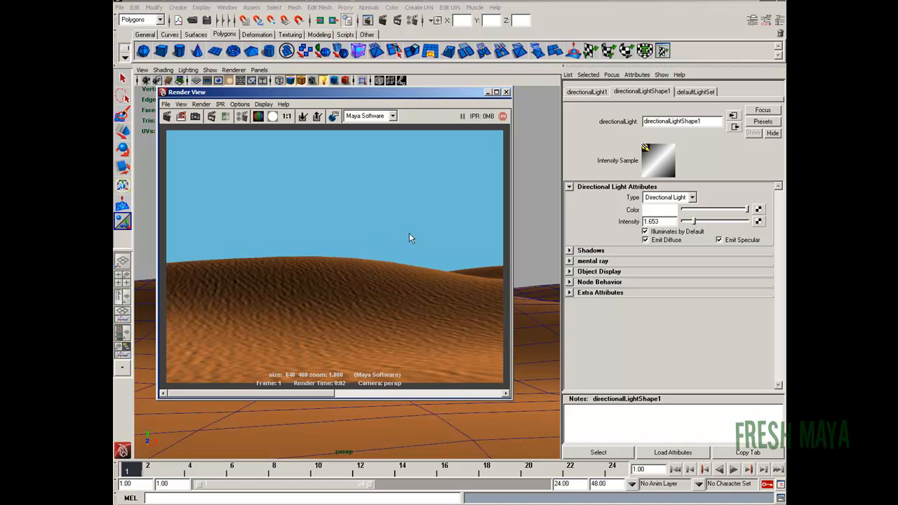
left_click(507, 92)
Tint the directional light a pale warm orange with hue 33.51, saturation 0.245 and value 1, and render the frame.
left_click(662, 210)
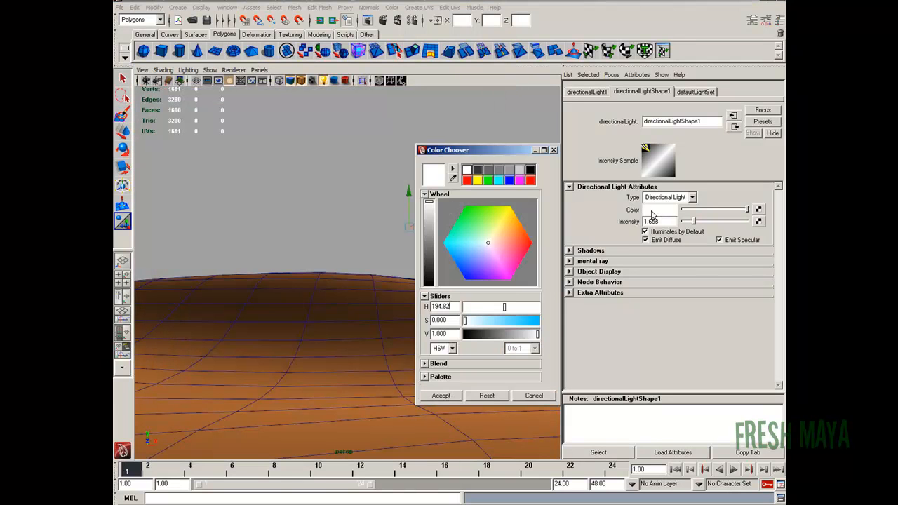
left_click(496, 242)
left_click_drag(495, 242, 495, 242)
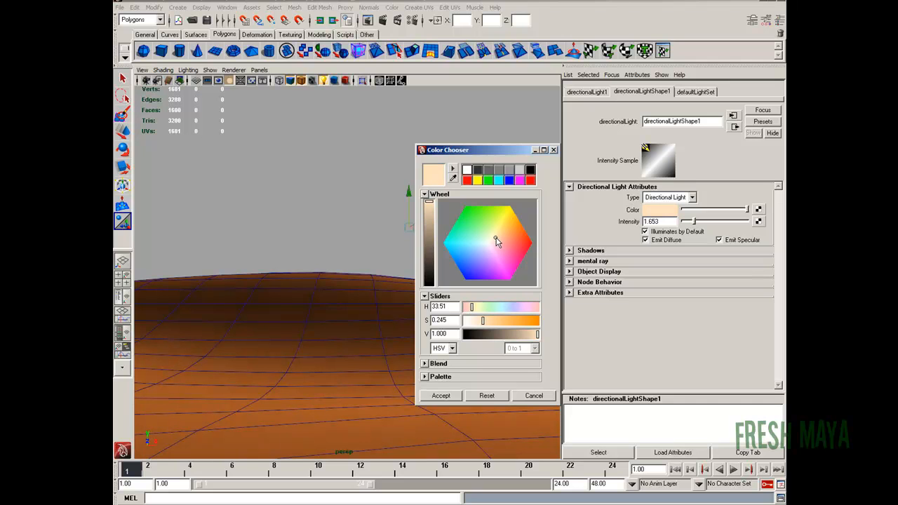
left_click(440, 395)
left_click(386, 21)
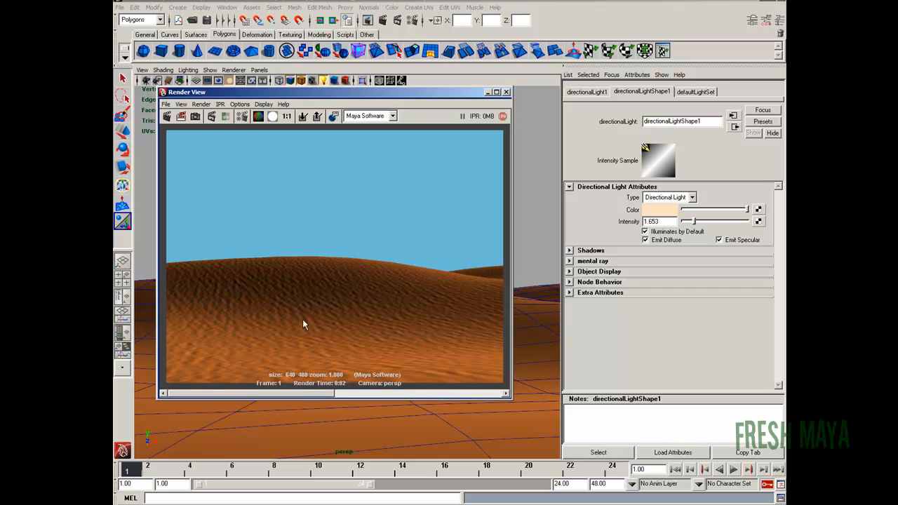
left_click(506, 92)
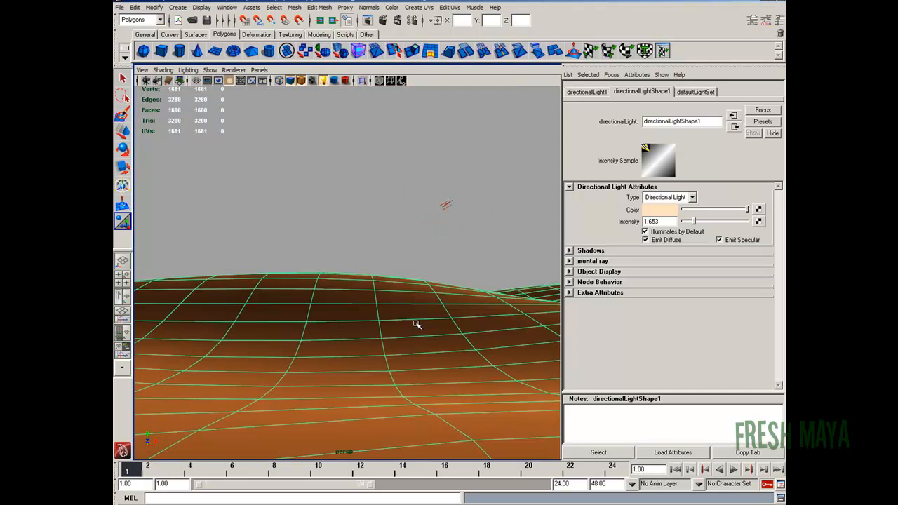
Set the dune plane's sand material color to a softer orange with hue 25.44, saturation 0.634 and value 1, and render the frame.
left_click(406, 330)
left_click(672, 92)
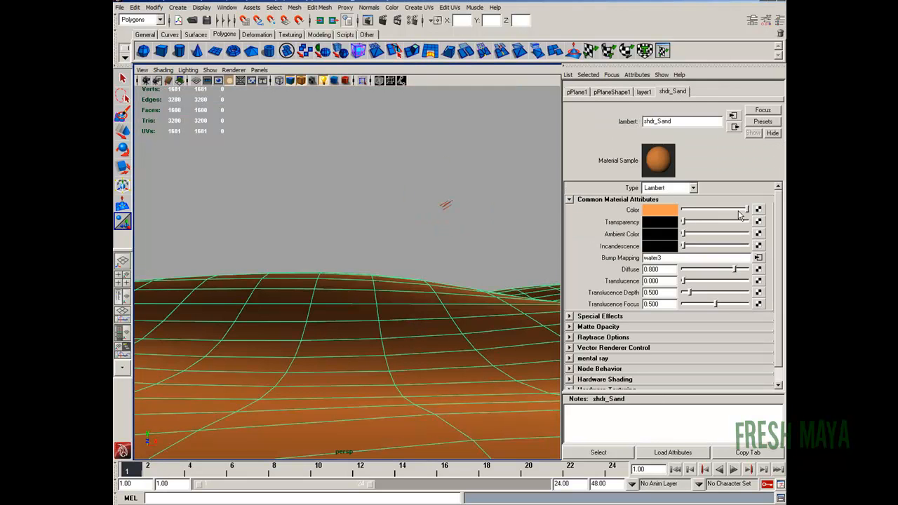
left_click(675, 211)
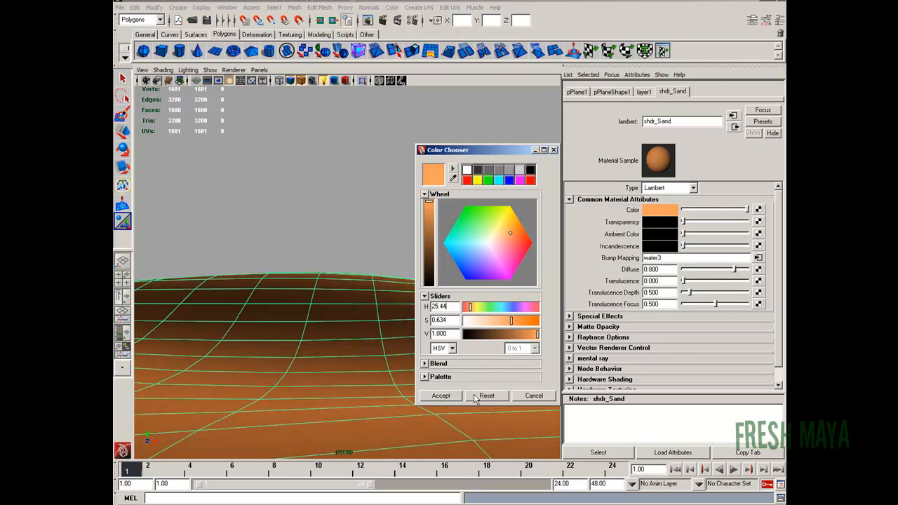
left_click(452, 396)
left_click(384, 21)
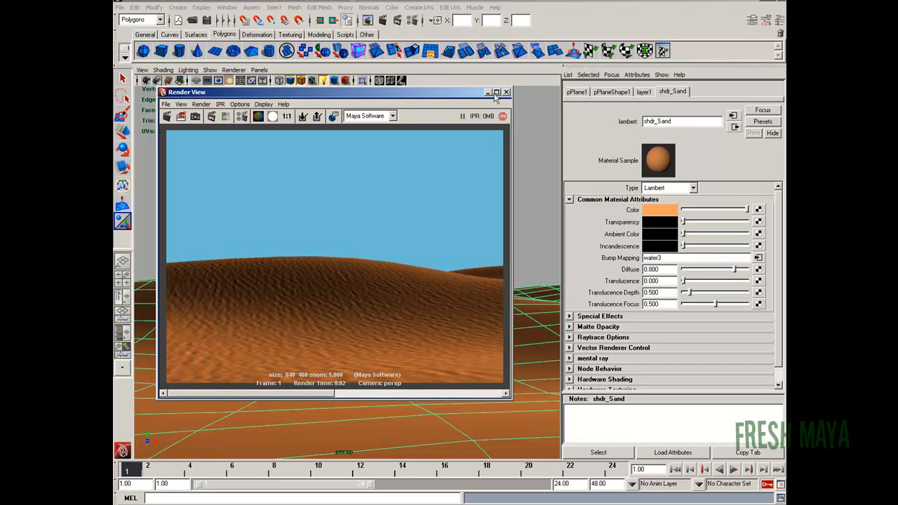
left_click(506, 92)
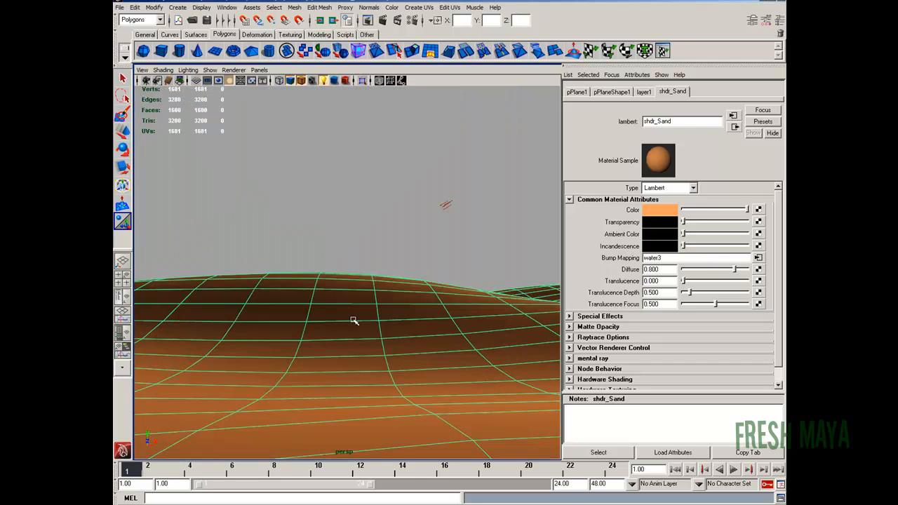
Open the sand material's water bump texture, set its wave amplitude to 0.020 and render the frame.
left_click(759, 257)
double_click(659, 231)
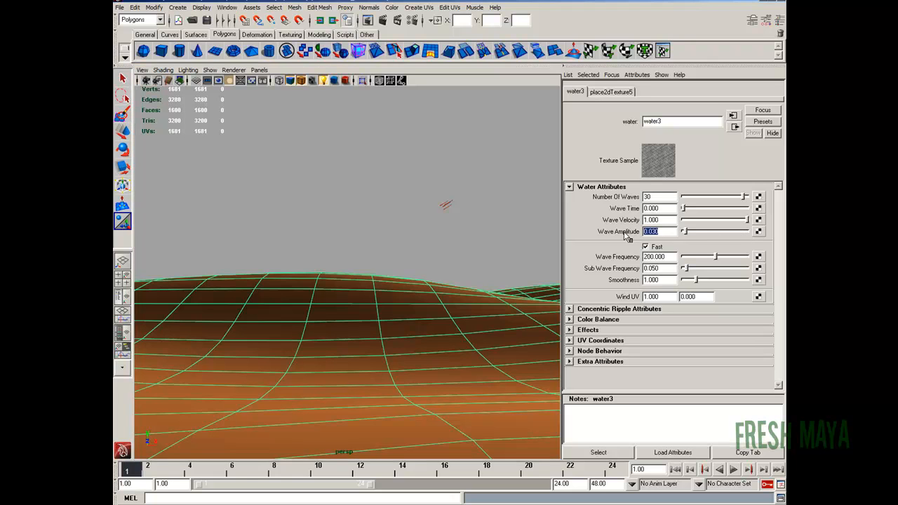
type("0.020")
key("Return")
left_click(386, 20)
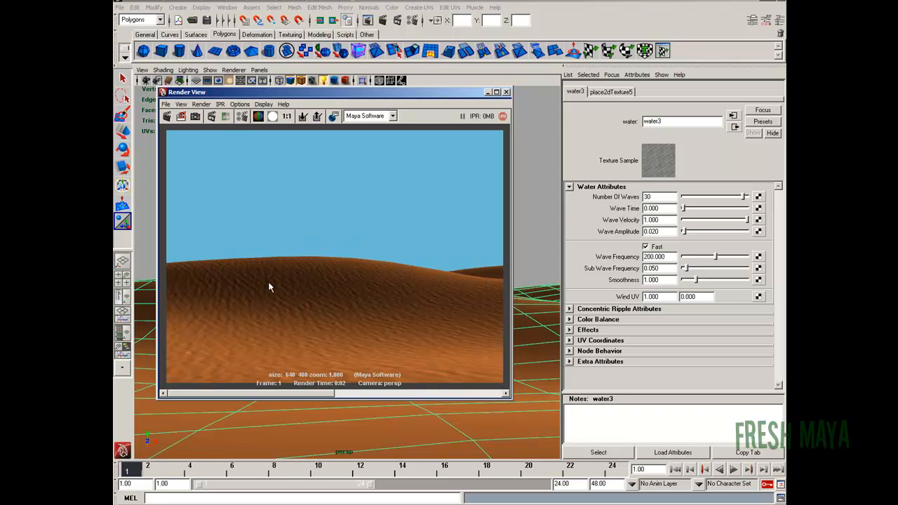
left_click(507, 92)
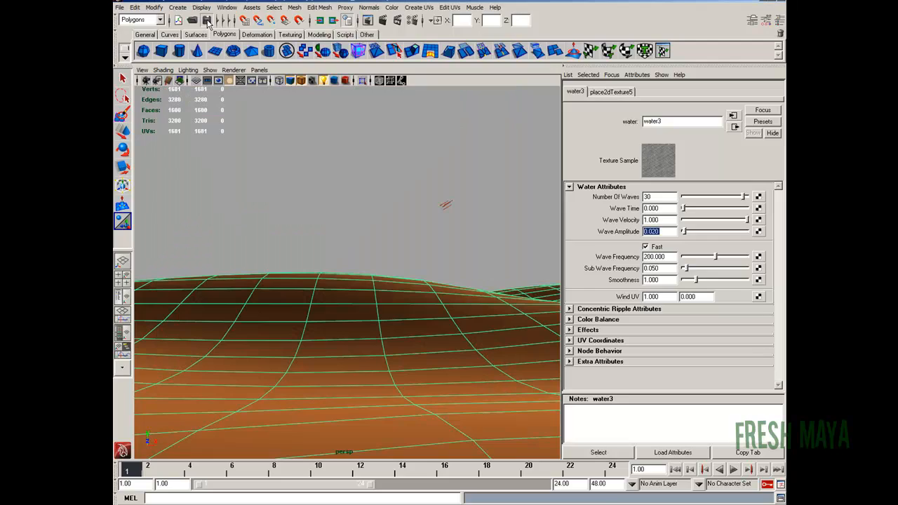